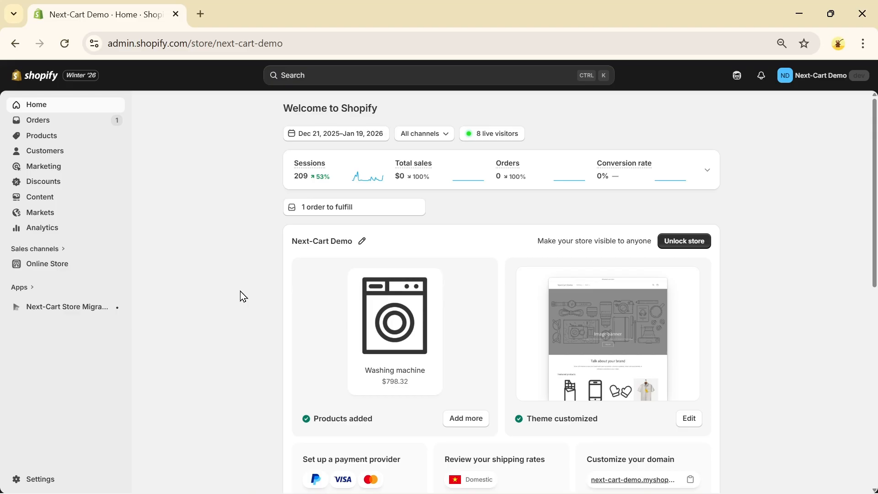
Step: Start a new metaobject definition from the store's metafields and metaobjects settings
left_click(42, 480)
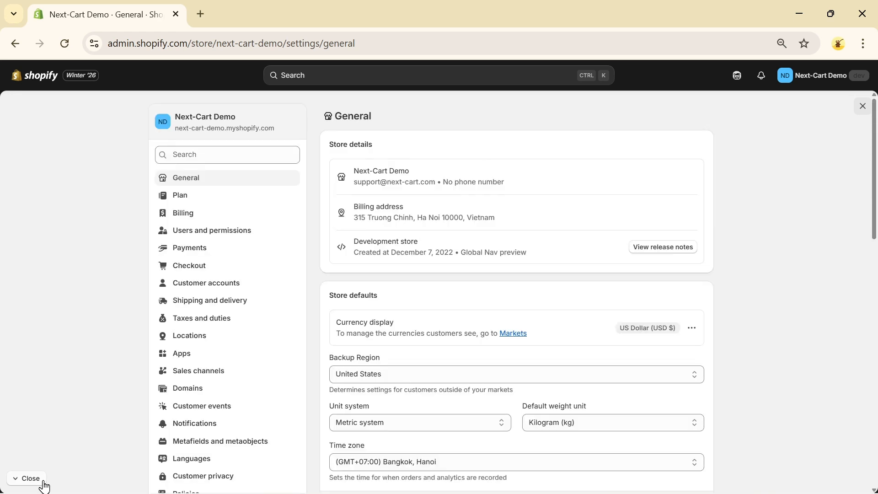
left_click(200, 444)
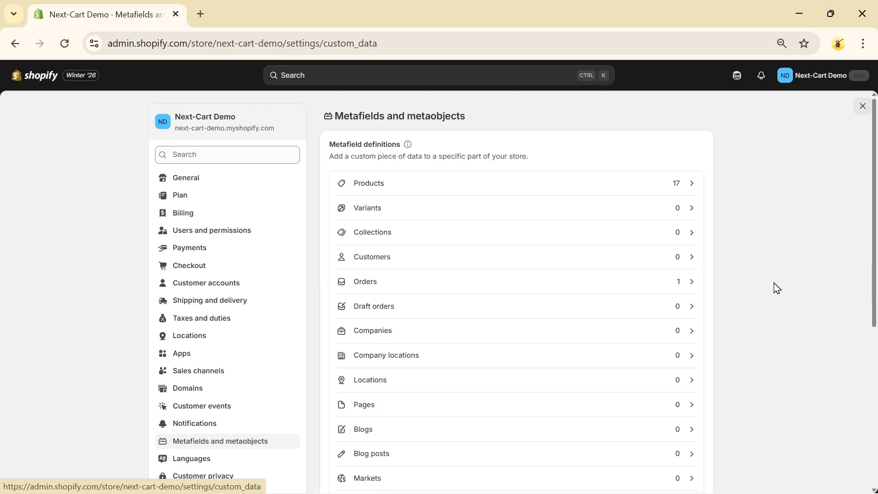
scroll(778, 288, "down", 6)
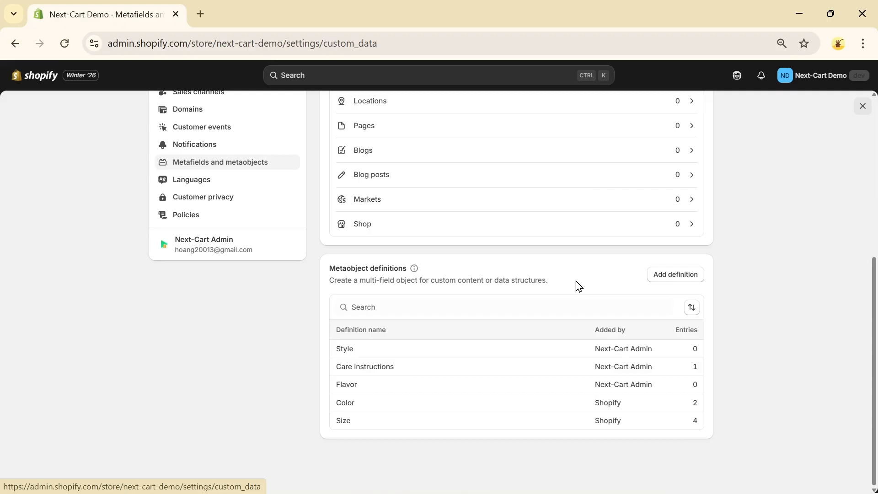
left_click(681, 280)
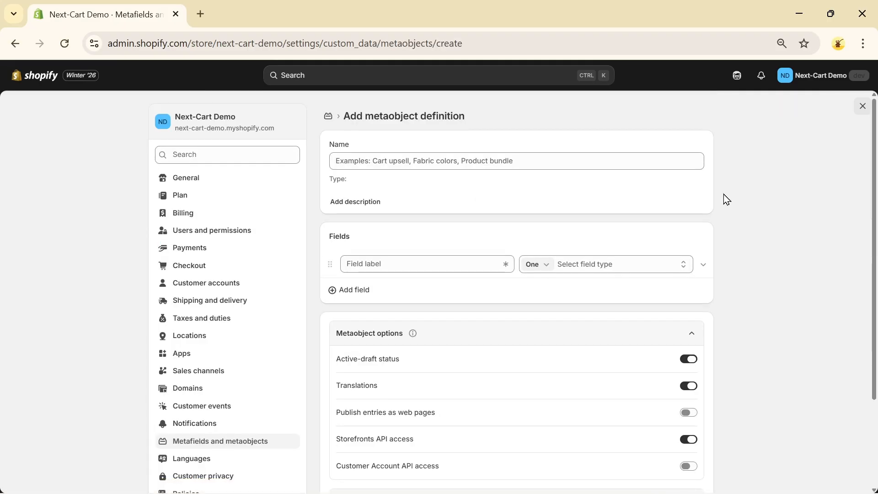
Step: Name the metaobject definition Clothing and give it the description "The information of artists"
left_click(416, 163)
type("Clothing")
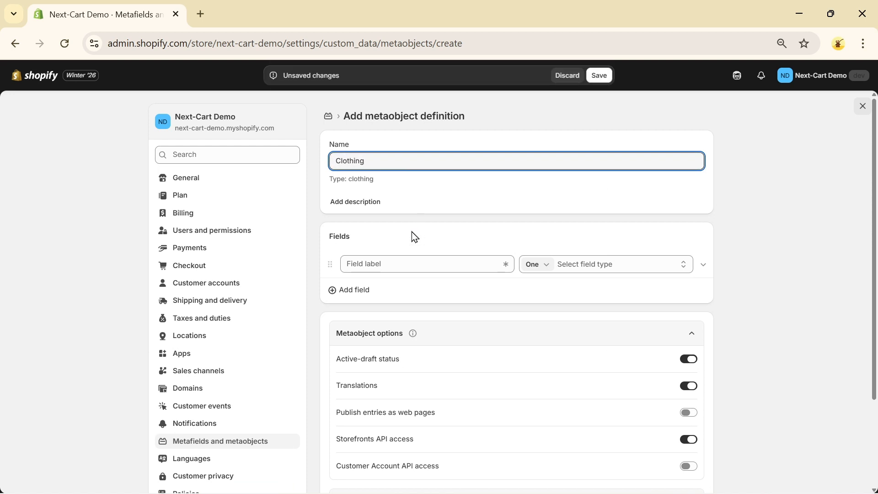
left_click(374, 204)
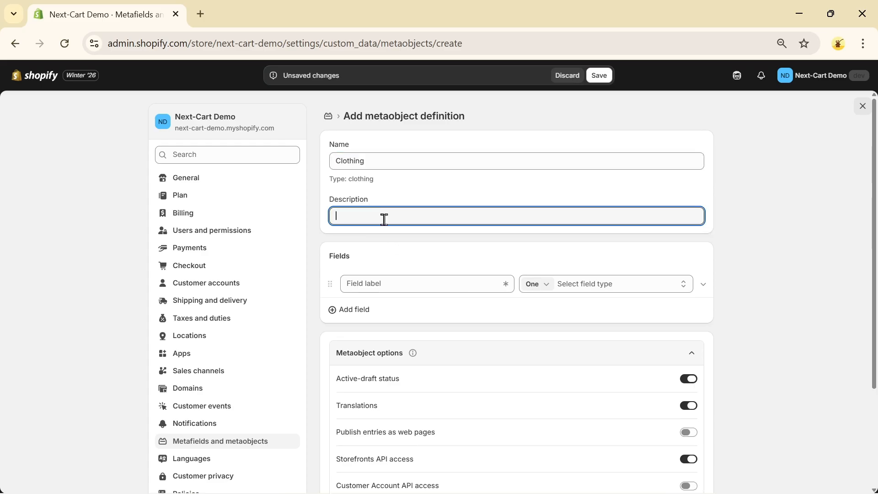
type("The information of artists")
Step: Define the first field with the label Name and the Single line text type
left_click(388, 284)
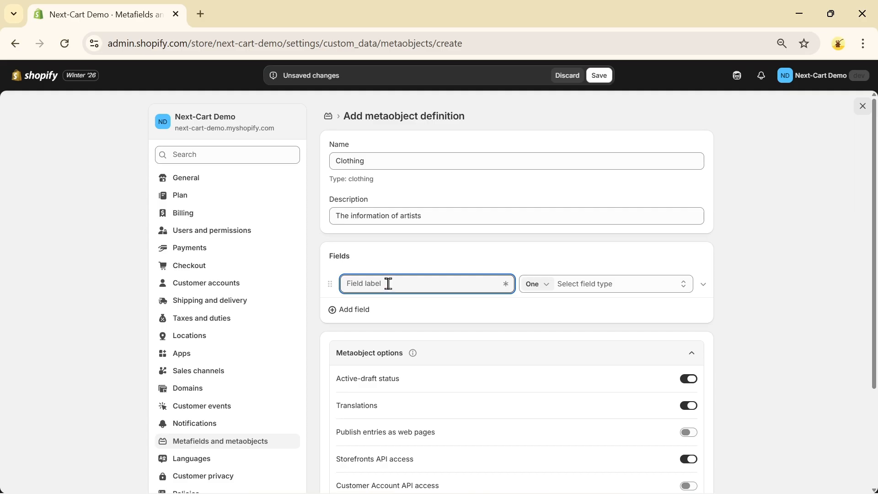
type("Name")
left_click(615, 285)
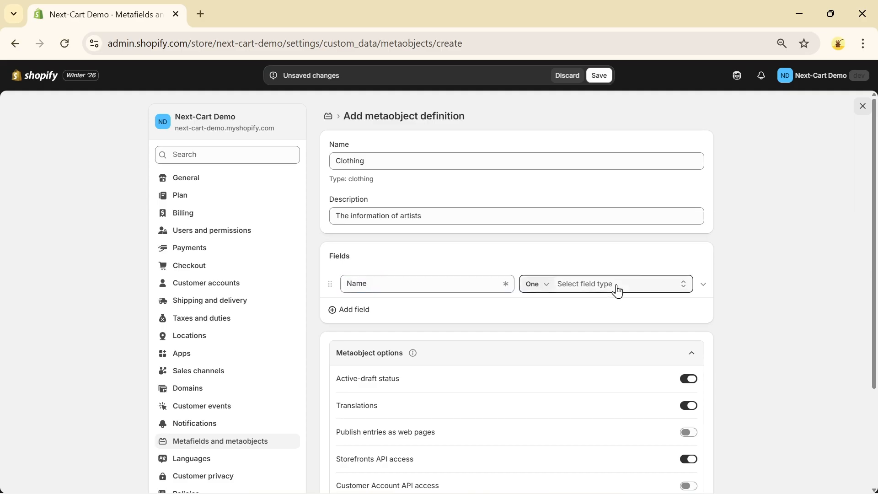
left_click(594, 358)
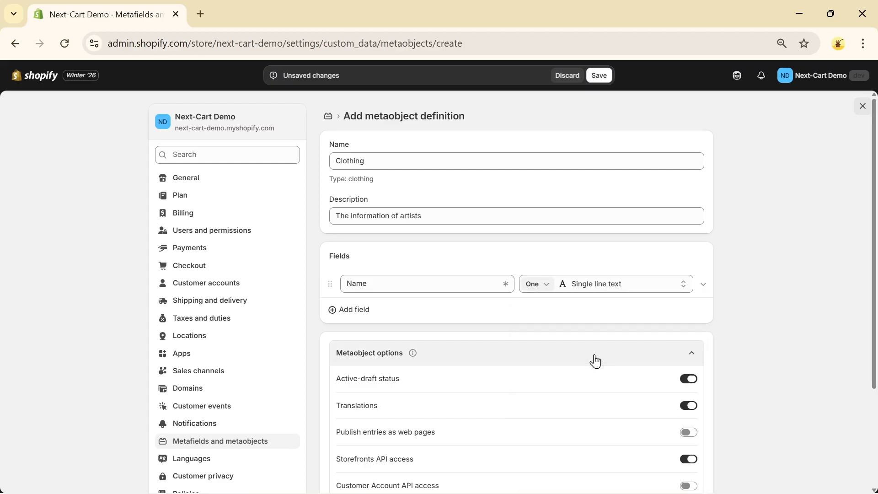
Step: Add a blank second field and give the Name field the description "Name of artist"
left_click(356, 310)
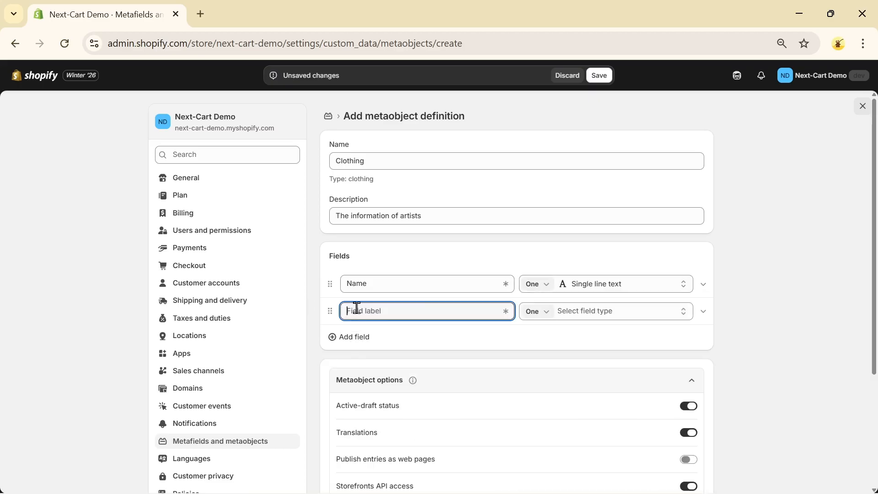
left_click(703, 286)
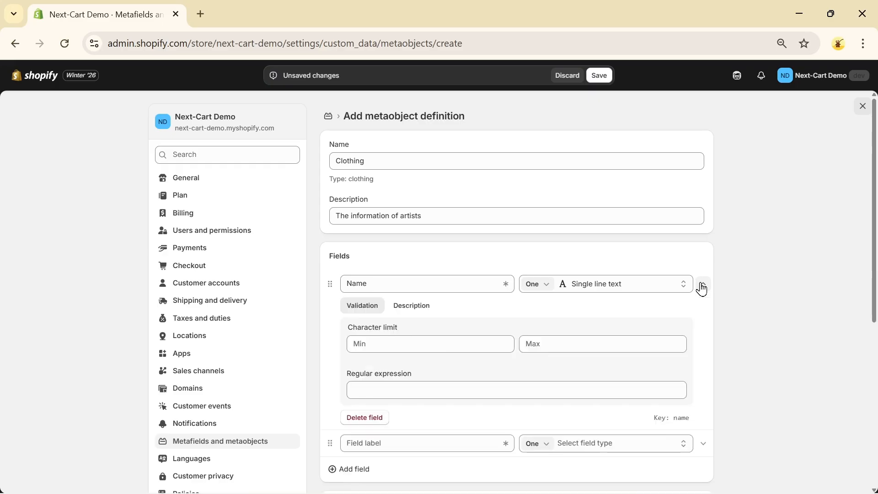
left_click(409, 306)
left_click(404, 337)
type("Name of artist")
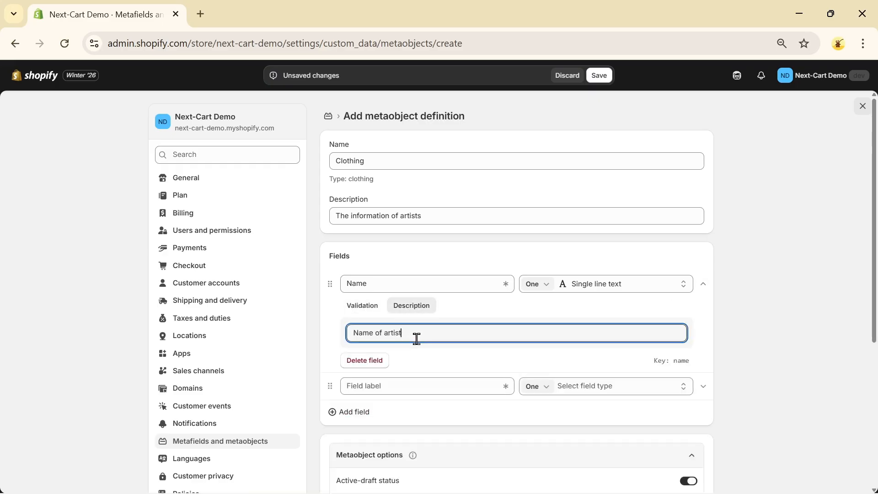
left_click(367, 312)
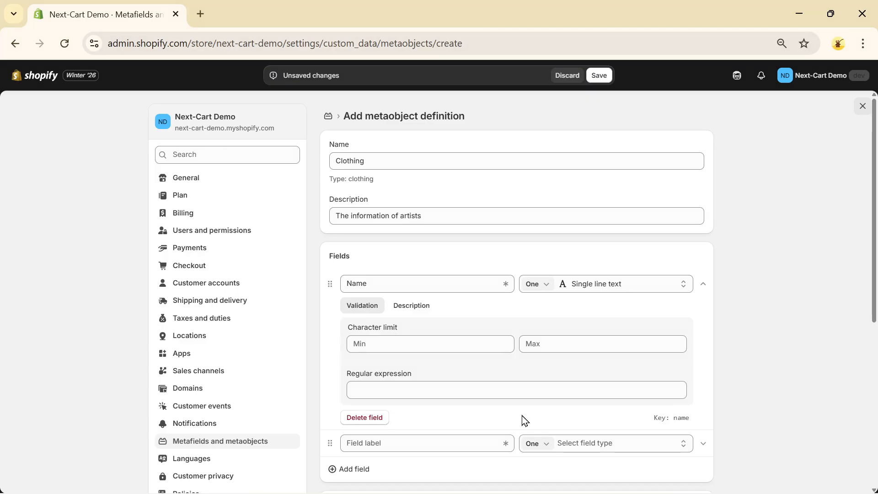
Step: Label the second field Bio and set its type to Multi-line text
left_click(427, 441)
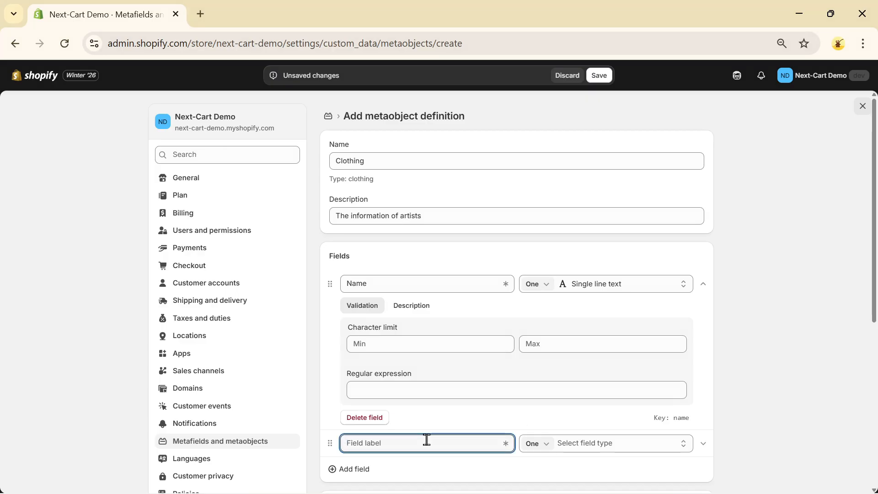
type("Bio")
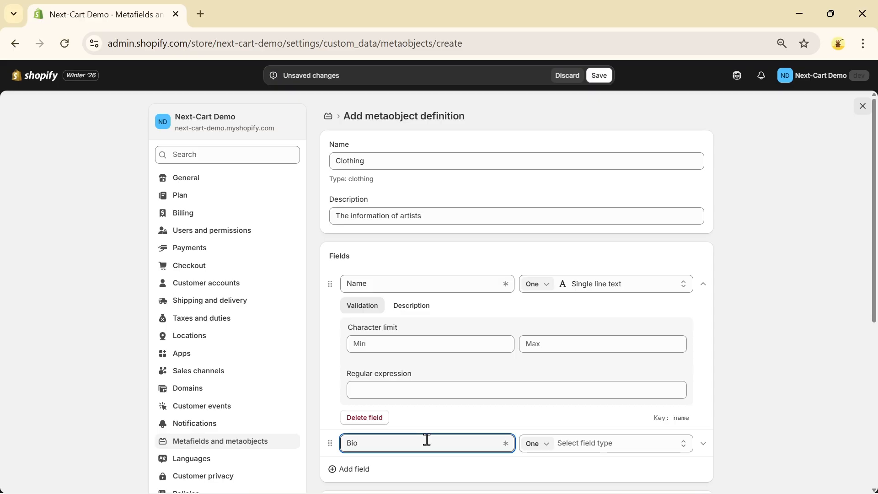
left_click(608, 446)
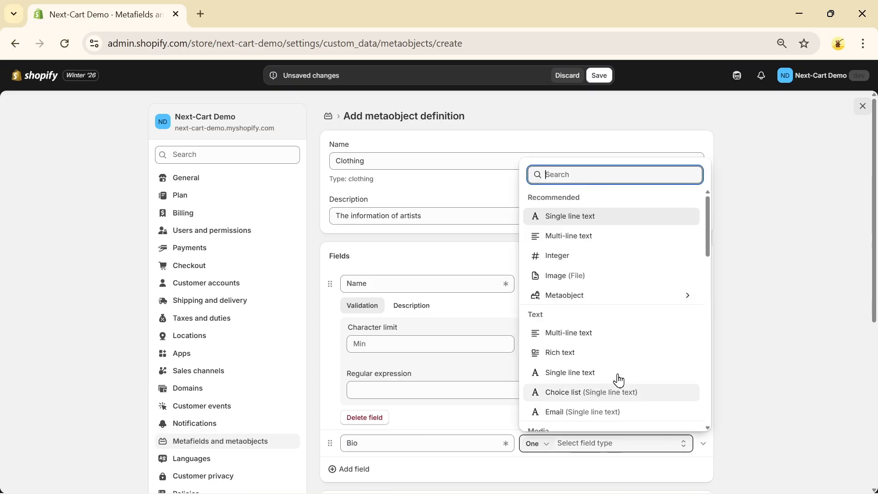
left_click(608, 237)
scroll(608, 258, "down", 2)
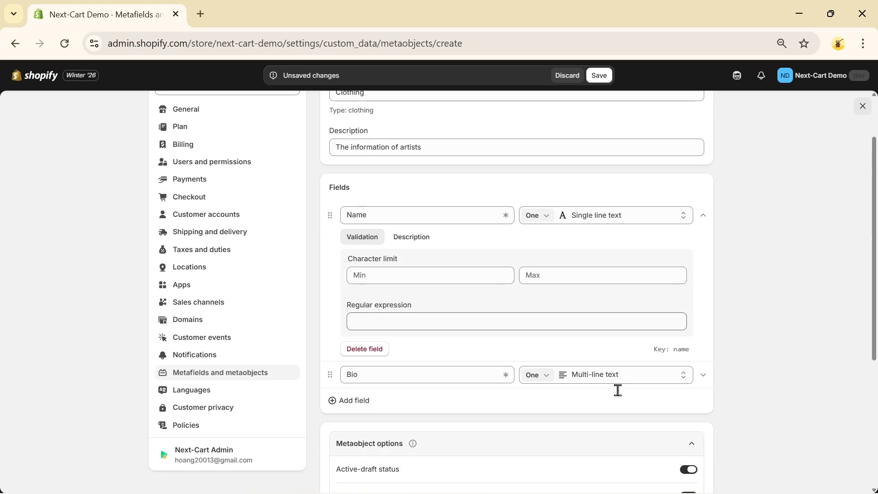
Step: Give the Bio field the description "Life-story of artist"
left_click(704, 377)
scroll(686, 373, "down", 2)
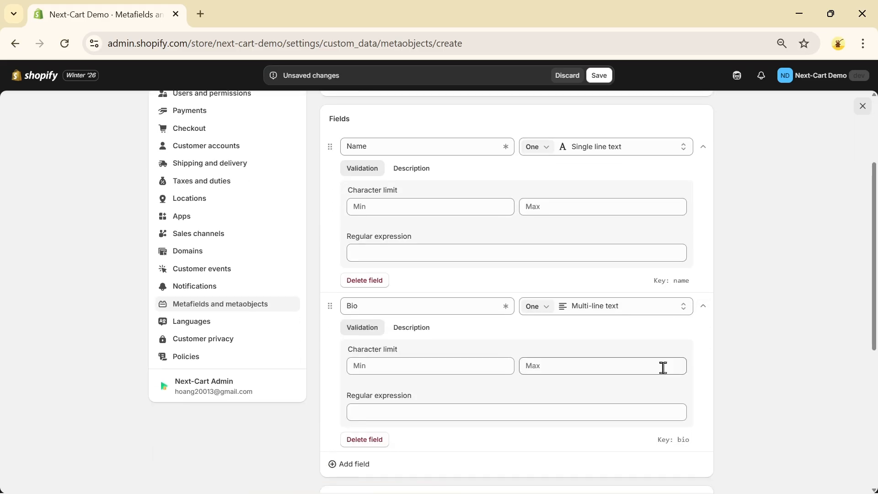
left_click(416, 329)
left_click(413, 360)
type("Life-story")
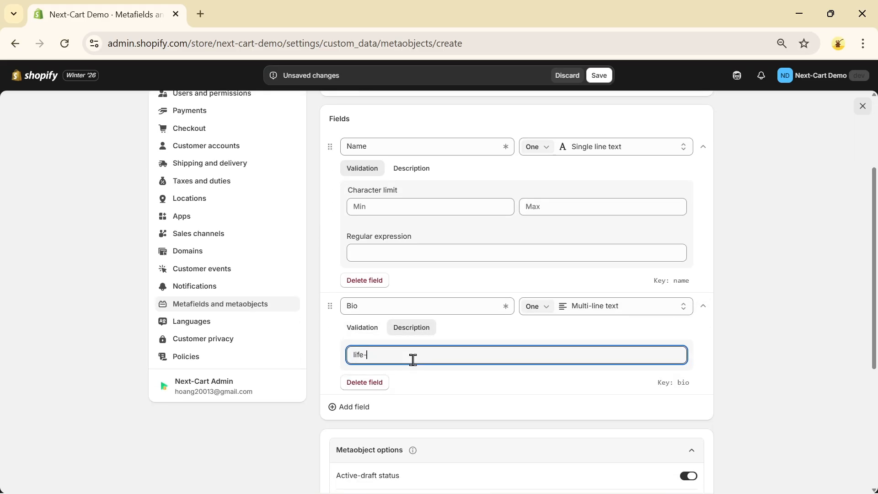
type(" of artist")
Step: Add a third field labelled Image with the File type
left_click(362, 412)
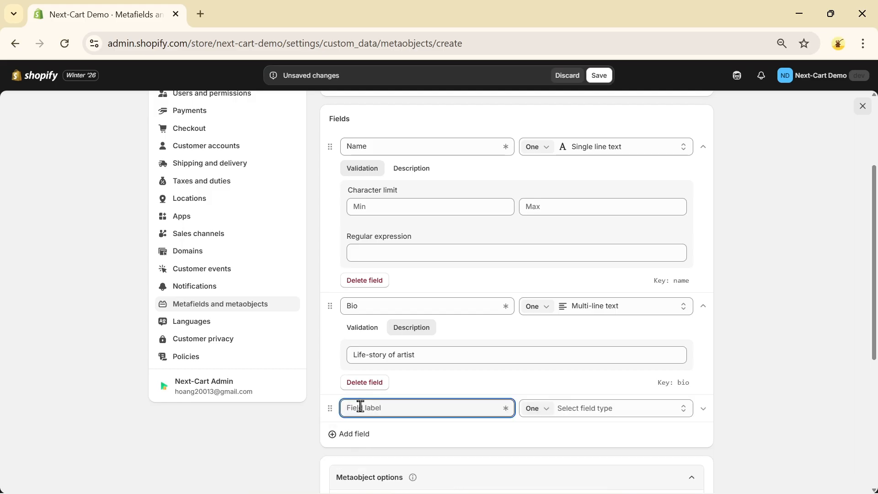
type("Image")
left_click(572, 419)
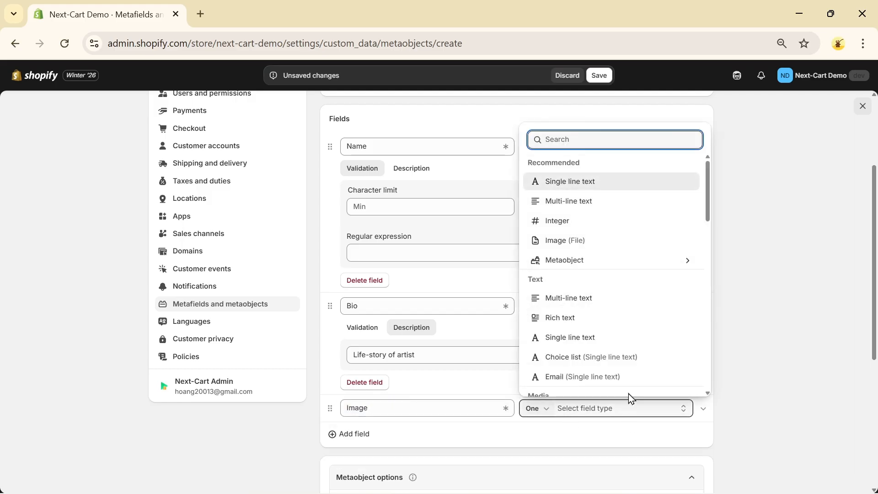
scroll(627, 346, "down", 3)
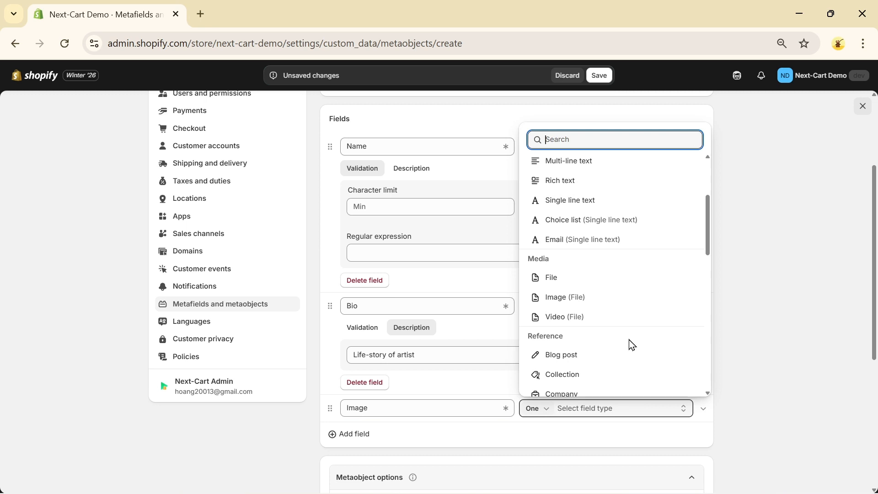
left_click(557, 281)
scroll(577, 315, "down", 3)
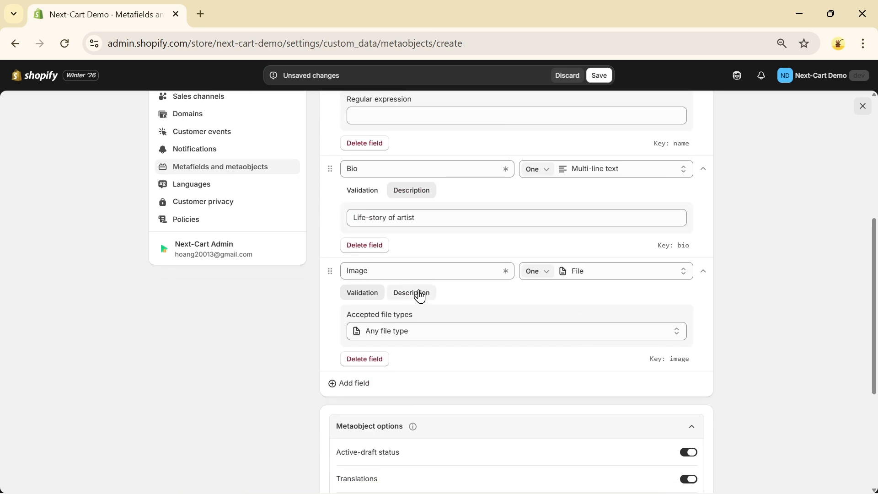
Step: Give the Image field the description "Image of artist"
left_click(418, 294)
left_click(417, 320)
type("Im")
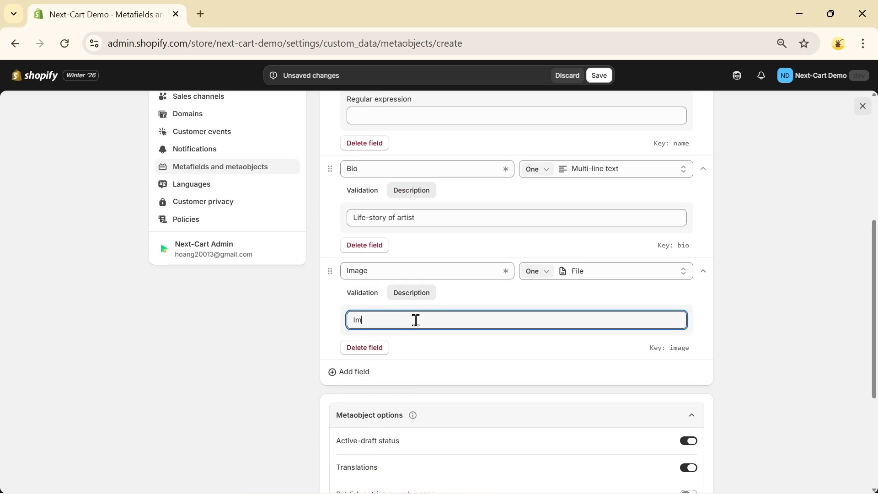
type("age of aatist")
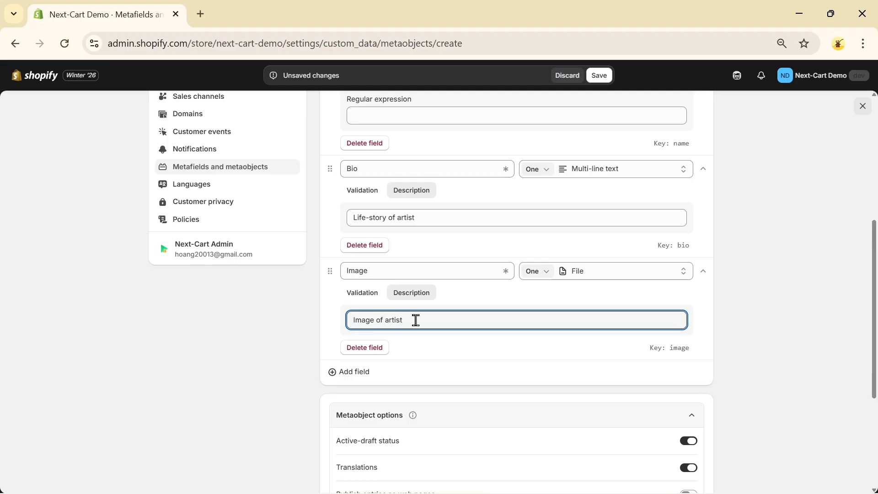
scroll(756, 349, "down", 3)
left_click(756, 349)
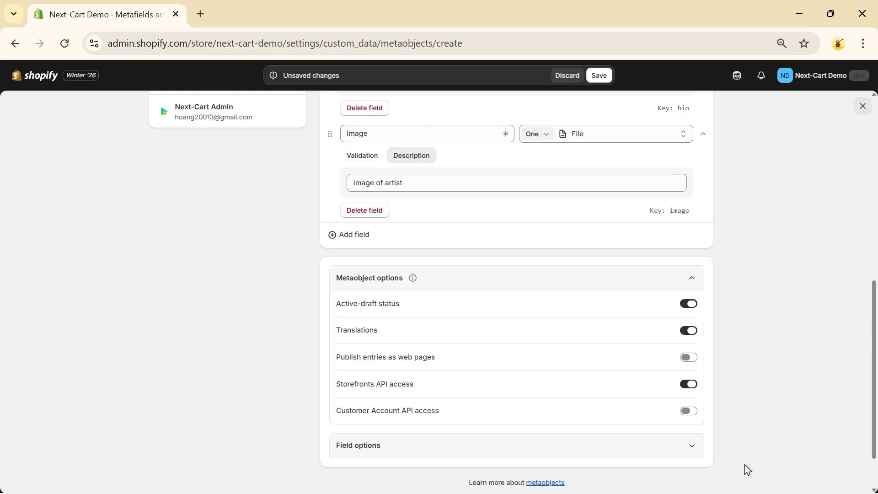
Step: Keep Name as the display name in the field options and save the Clothing metaobject definition
left_click(698, 446)
scroll(748, 405, "down", 3)
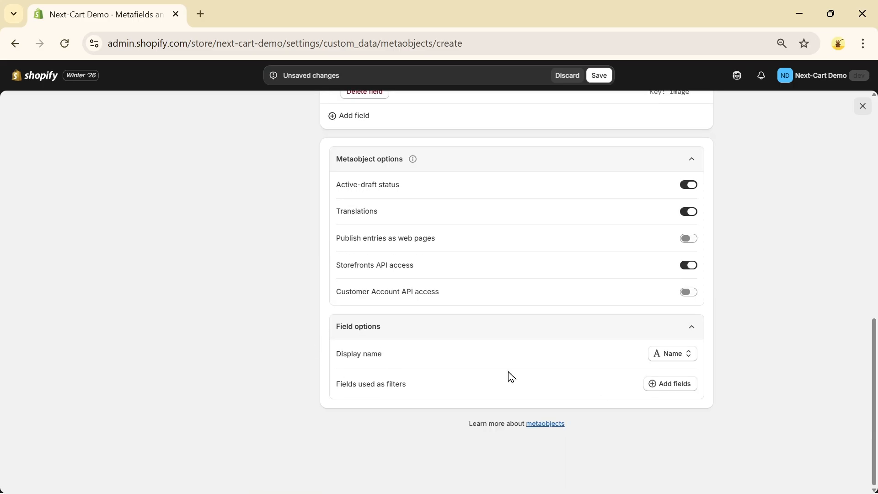
left_click(686, 355)
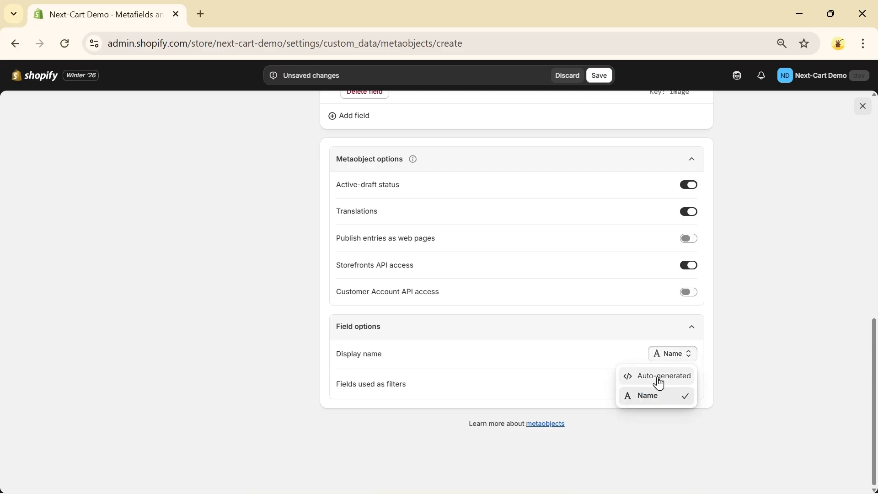
left_click(674, 360)
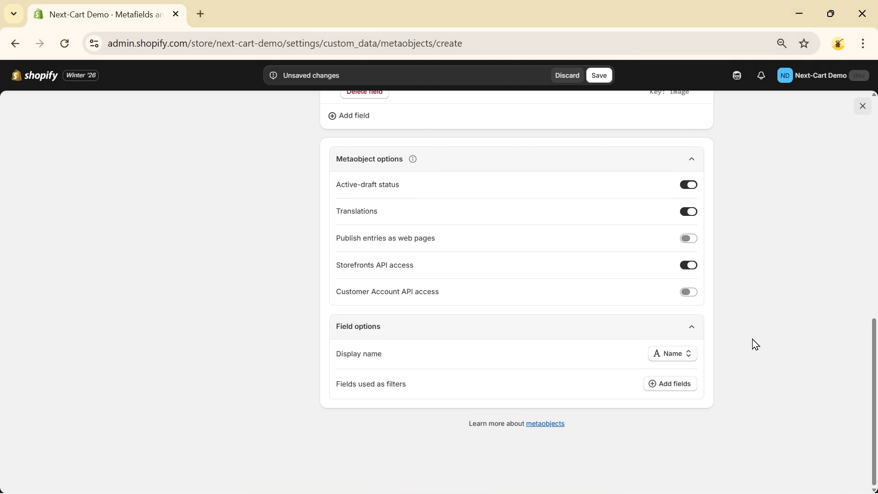
scroll(752, 339, "up", 15)
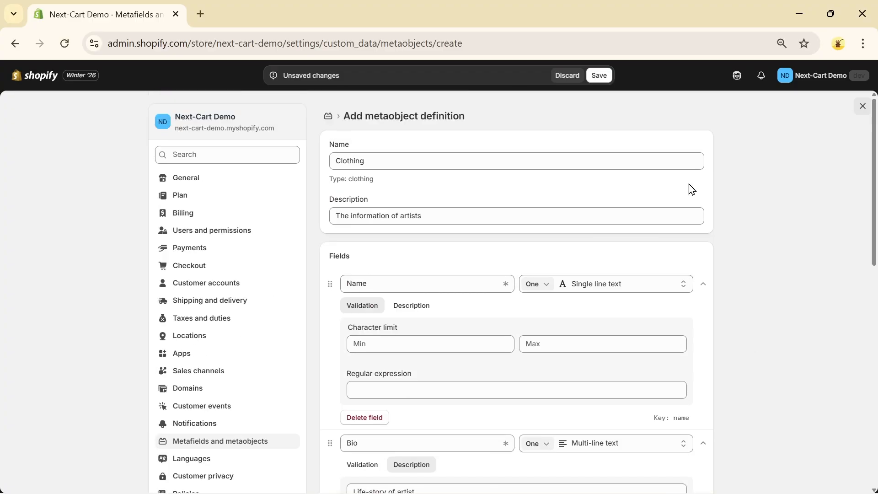
left_click(600, 78)
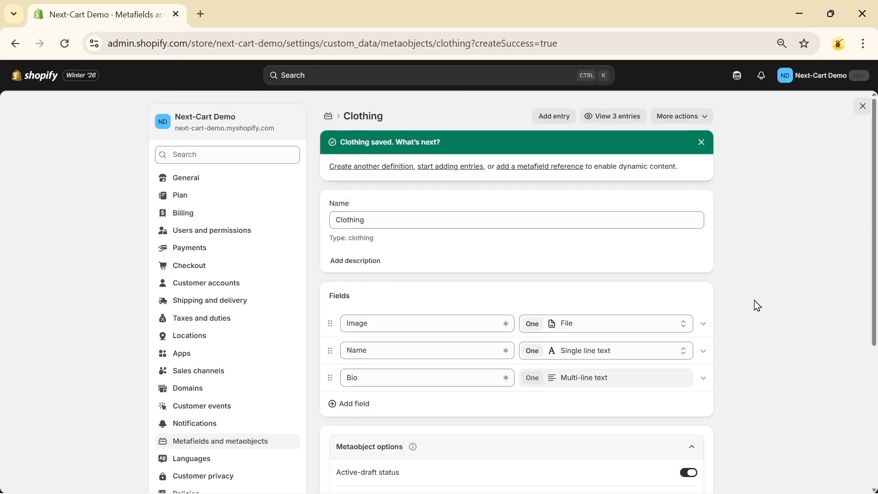
Step: Return to the metafields and metaobjects settings and open the product metafield definitions
scroll(755, 305, "down", 2)
scroll(716, 242, "up", 2)
left_click(327, 121)
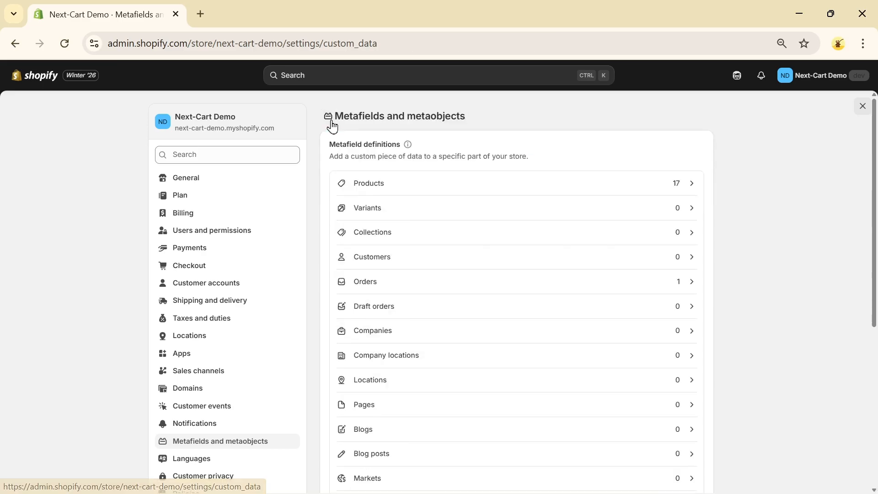
scroll(759, 328, "down", 5)
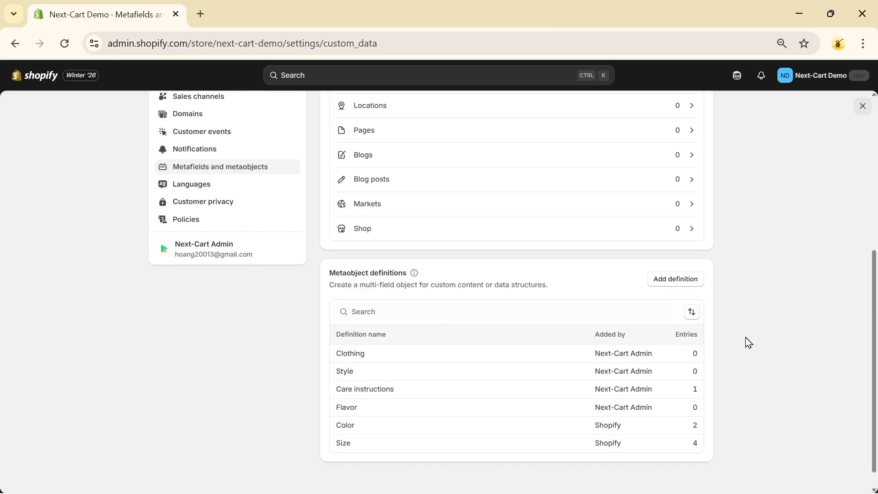
scroll(753, 335, "up", 6)
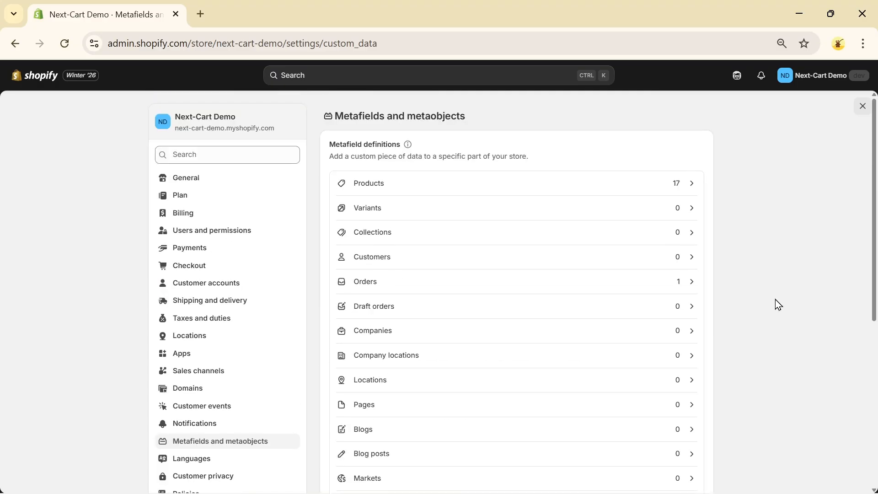
left_click(402, 185)
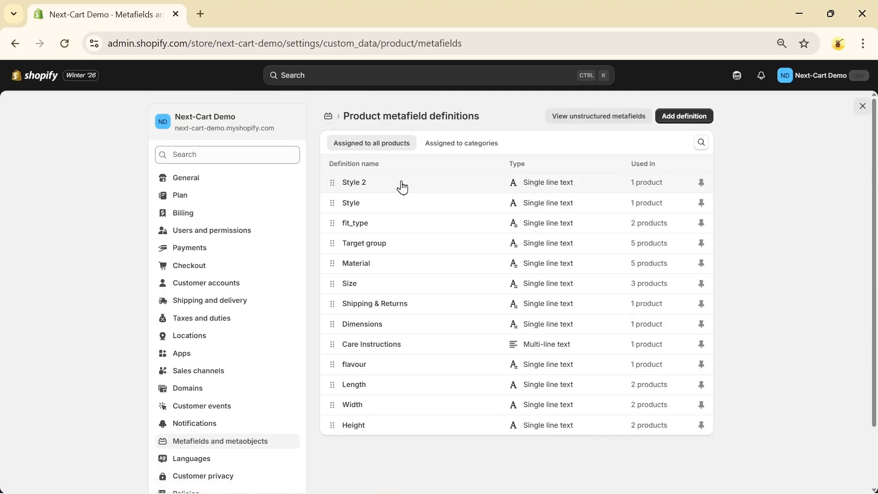
Step: Add a product metafield definition named "Clothing section" that references one Clothing metaobject
left_click(686, 117)
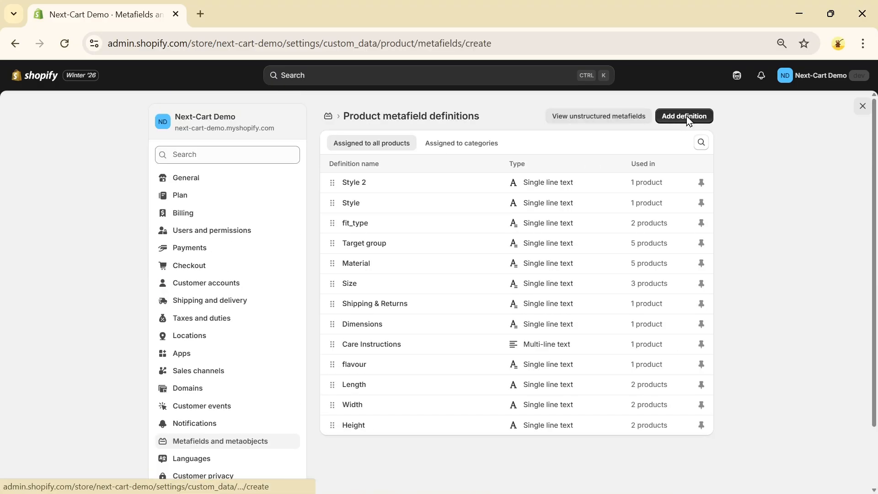
left_click(468, 162)
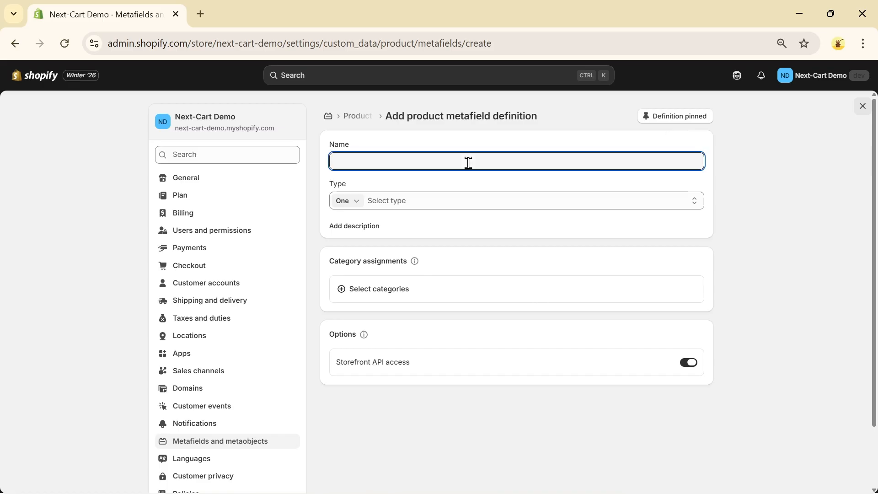
type("Clothing section")
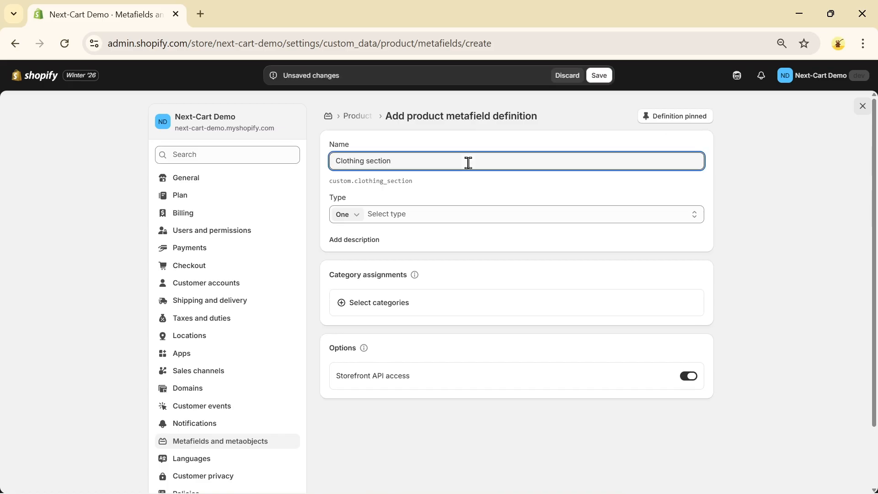
left_click(439, 219)
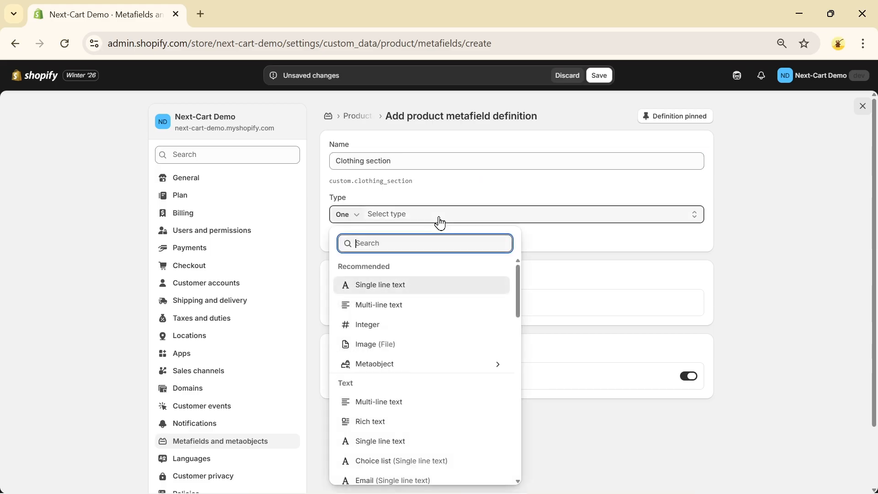
left_click(422, 365)
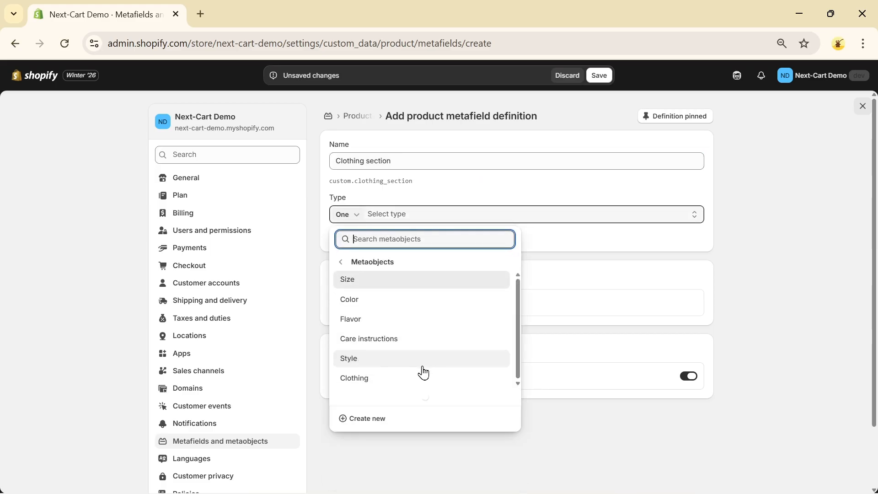
left_click(355, 380)
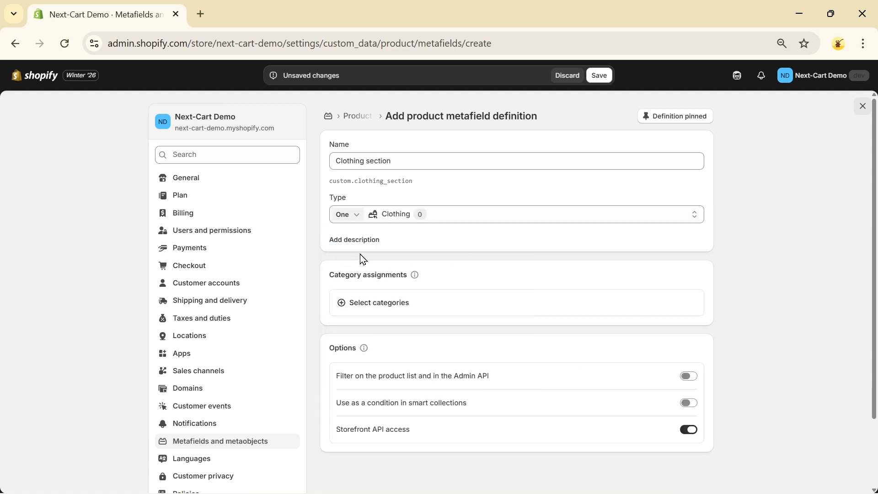
Step: Give the Clothing section definition the description "The clothing area" and save it
left_click(355, 240)
type("The clothing area")
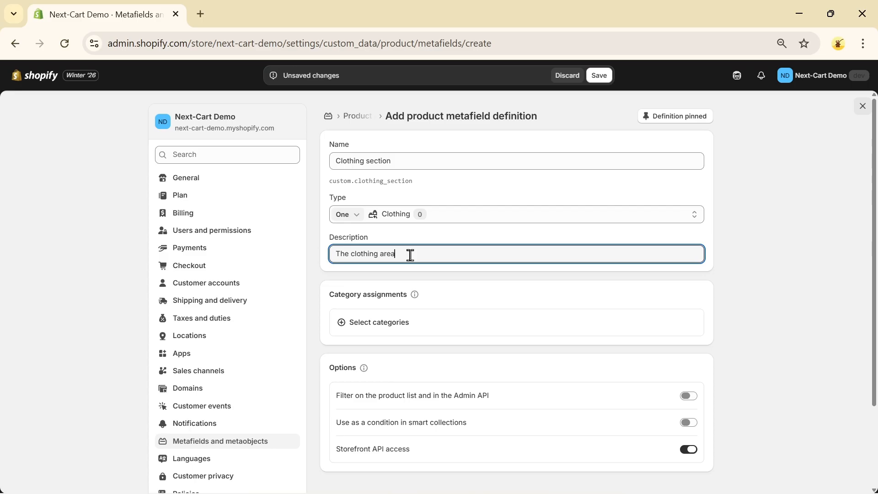
left_click(766, 245)
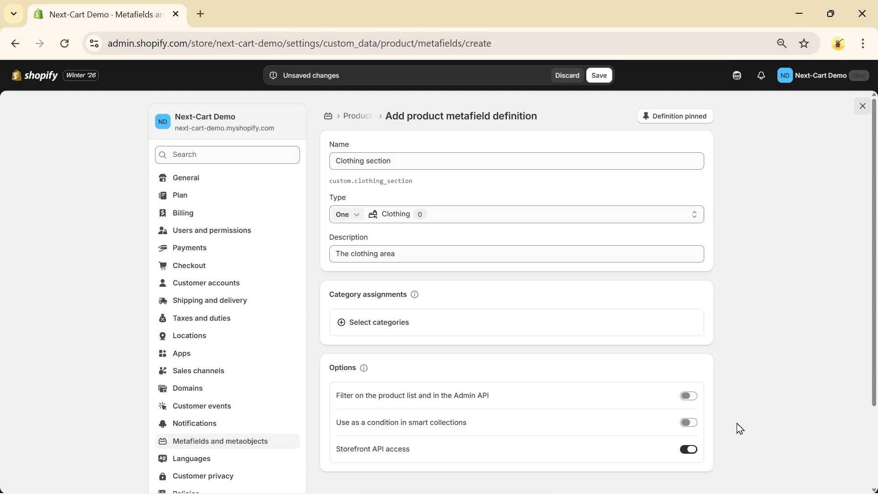
left_click(599, 76)
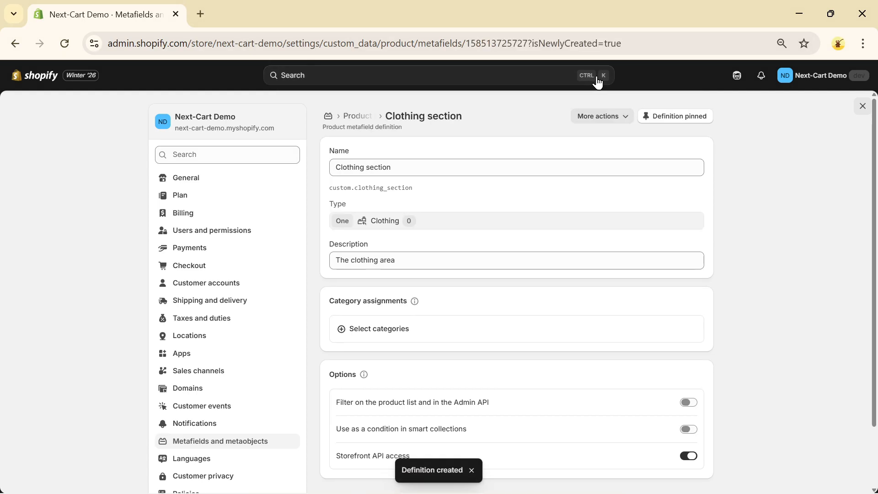
Step: Return to the list of product metafield definitions and close the store settings
left_click(328, 117)
left_click(422, 188)
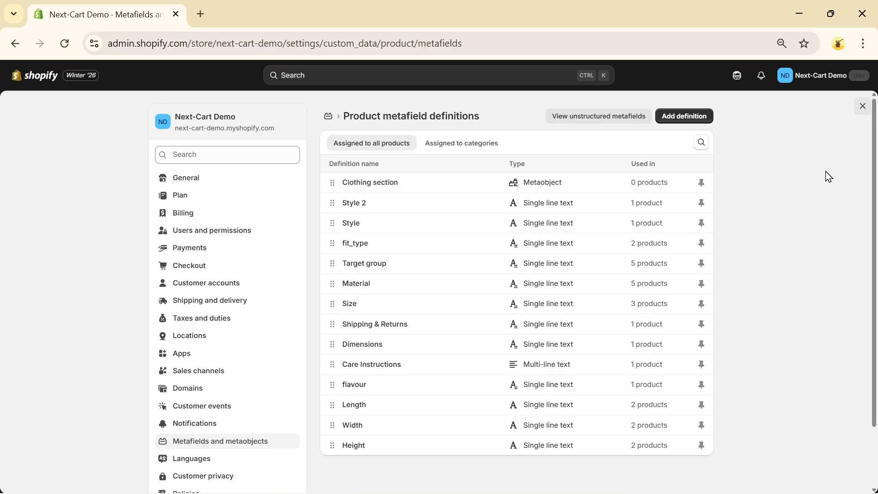
left_click(862, 107)
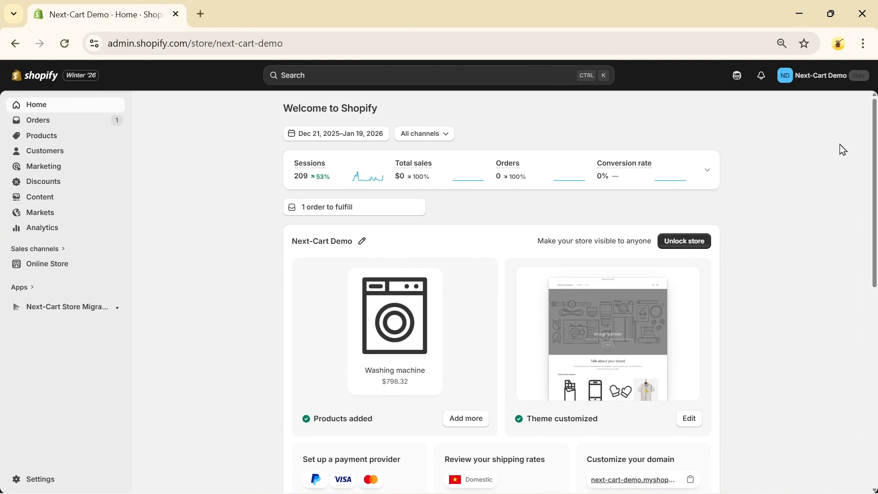
Step: Open the Clothing metaobject's entries in the store content and start a new entry
left_click(32, 199)
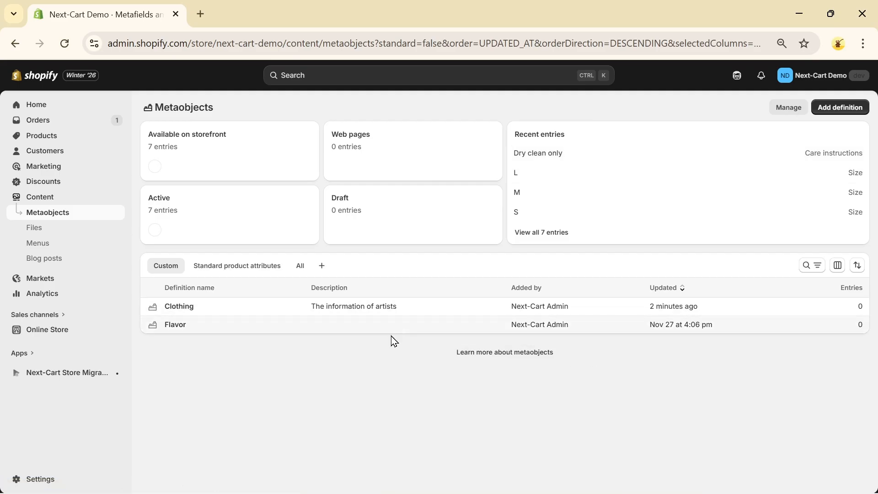
left_click(175, 308)
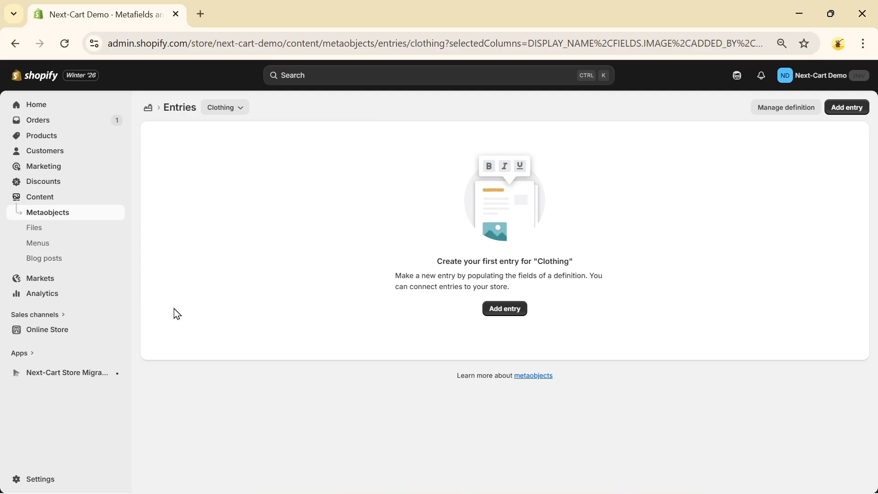
left_click(510, 313)
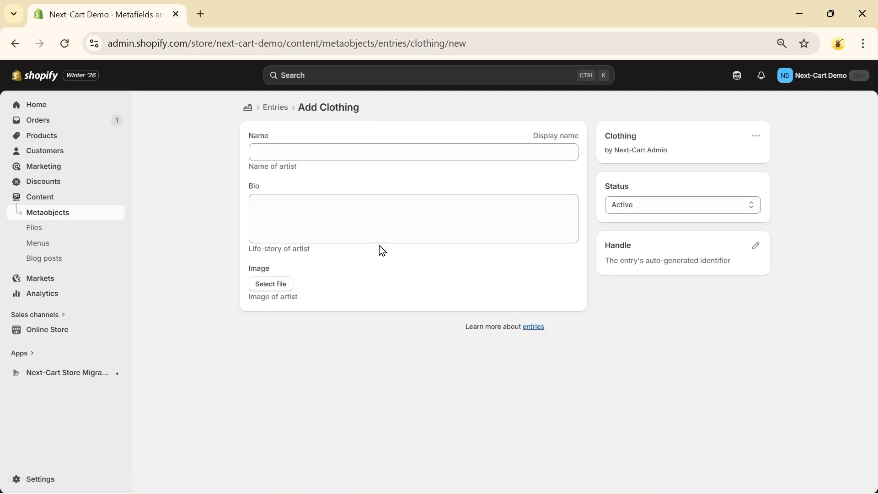
Step: Enter the artist's full name in the Name field and paste the artist's life story into the Bio field
left_click(275, 149)
type("Lena Moreau")
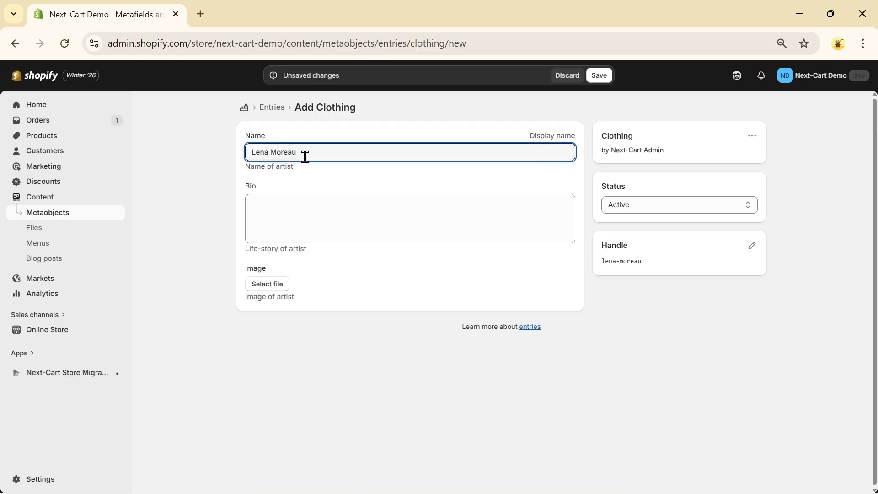
left_click(294, 204)
type("Inspired by the soul of contemporary painter Lena Moreau, this piece reflects the quiet power of creativity and emotional expression. Soft, refined, and effortlessly artistic — a design made for those who see fashion as a form of art, not just clothing.")
left_click(337, 282)
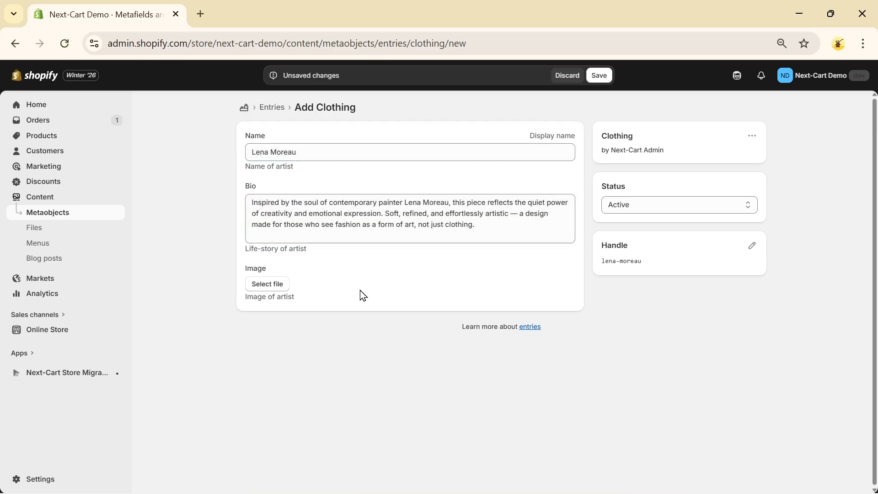
Step: Set young-pretty-woman-fashion-designer-sitting-her-work-desk.jpg as the entry's Image, save the entry and return to the Clothing entries list
left_click(268, 284)
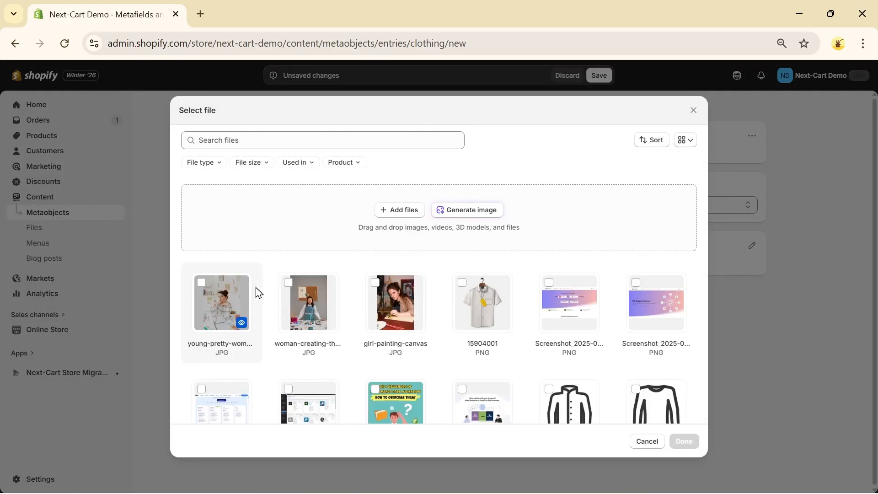
left_click(218, 292)
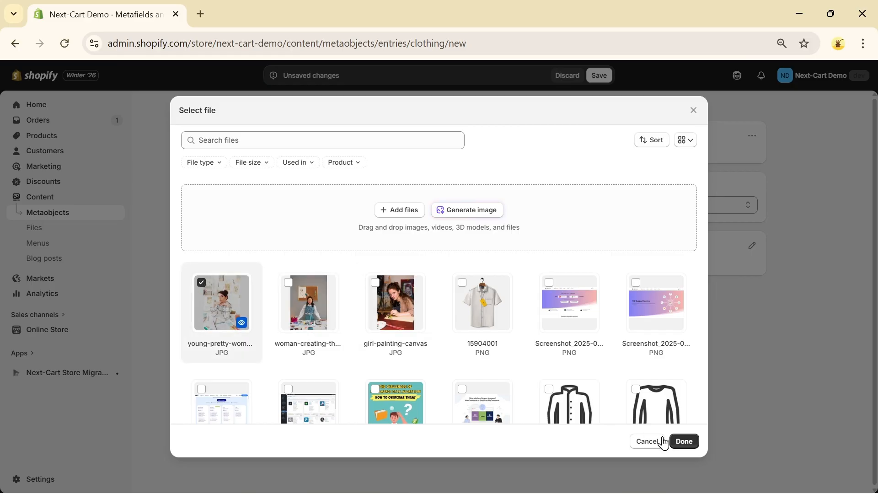
left_click(685, 442)
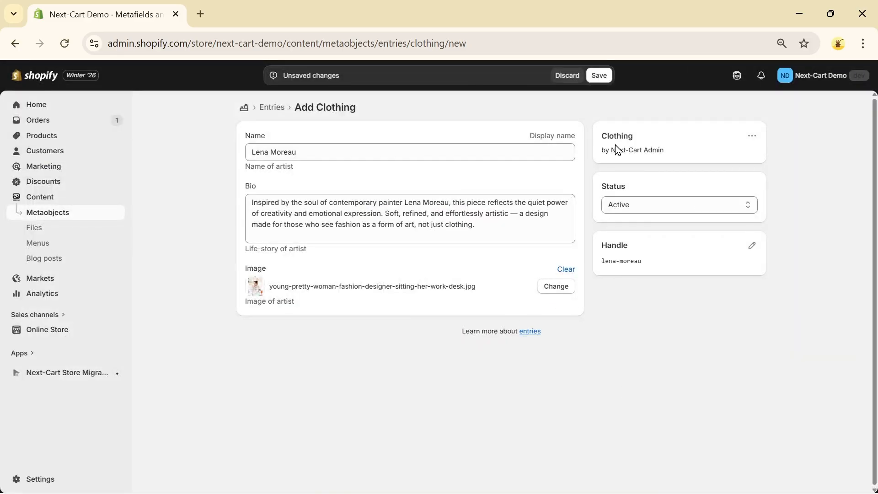
left_click(599, 77)
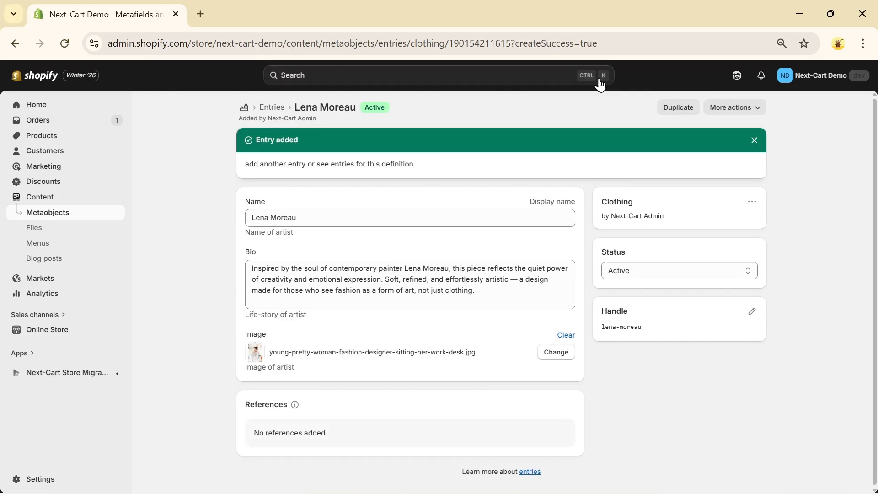
left_click(264, 109)
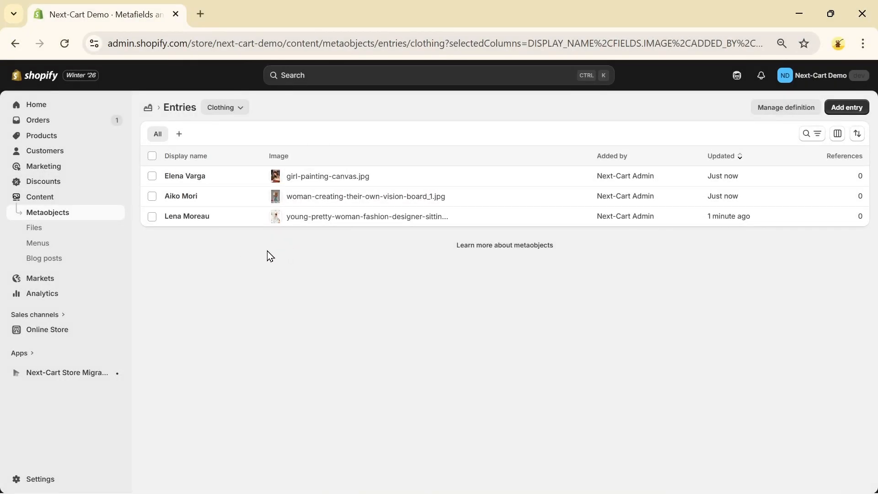
Step: Open the Short-sleeve shirt (Demo) product and assign an artist entry to its Clothing section metafield
left_click(41, 137)
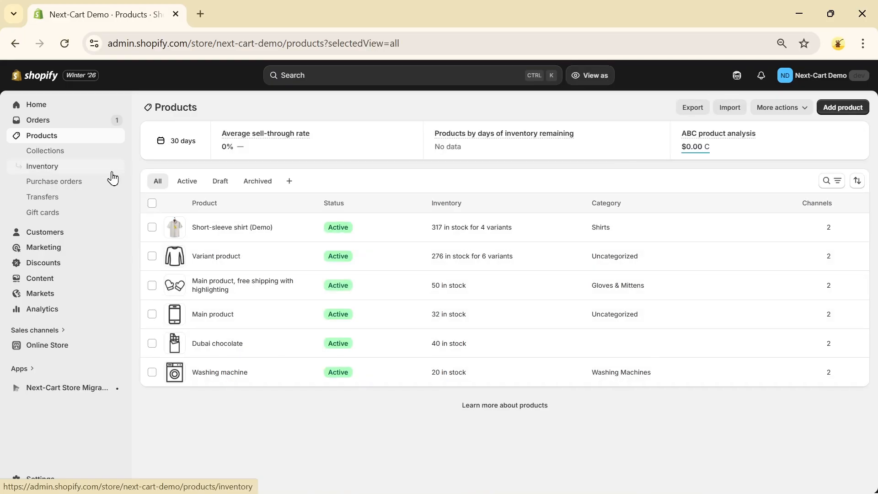
left_click(231, 229)
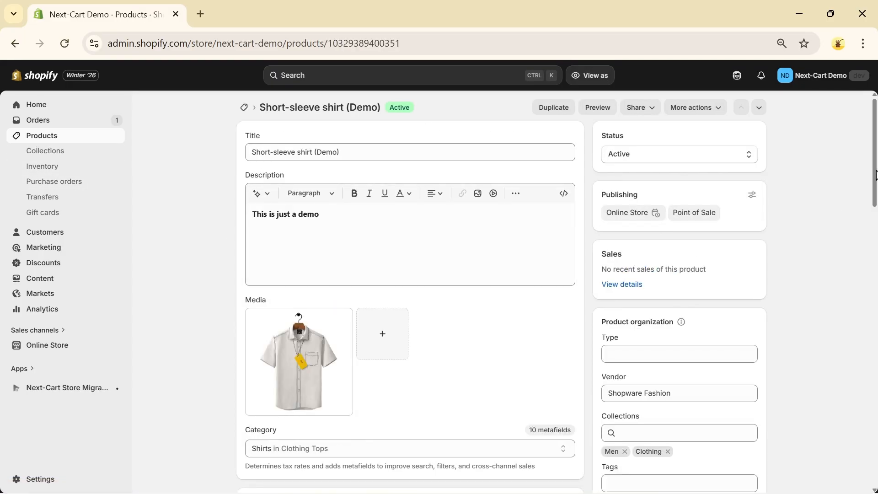
left_click_drag(875, 175, 872, 392)
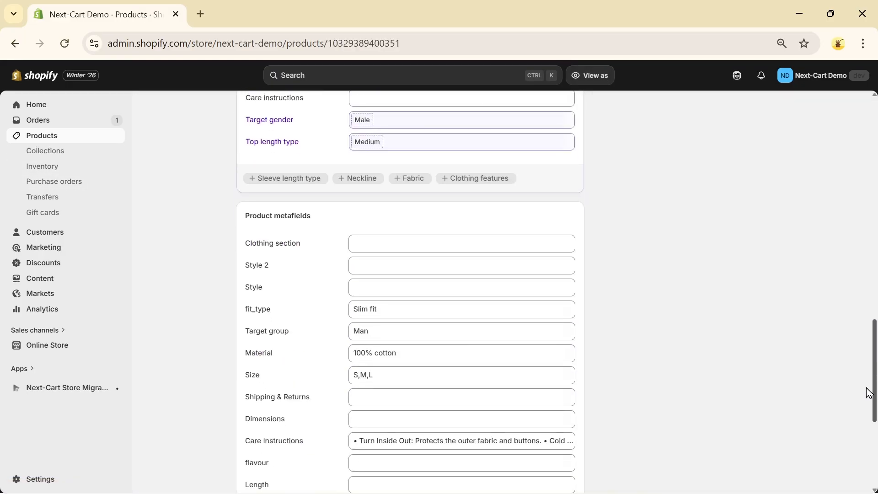
left_click(357, 251)
left_click(397, 327)
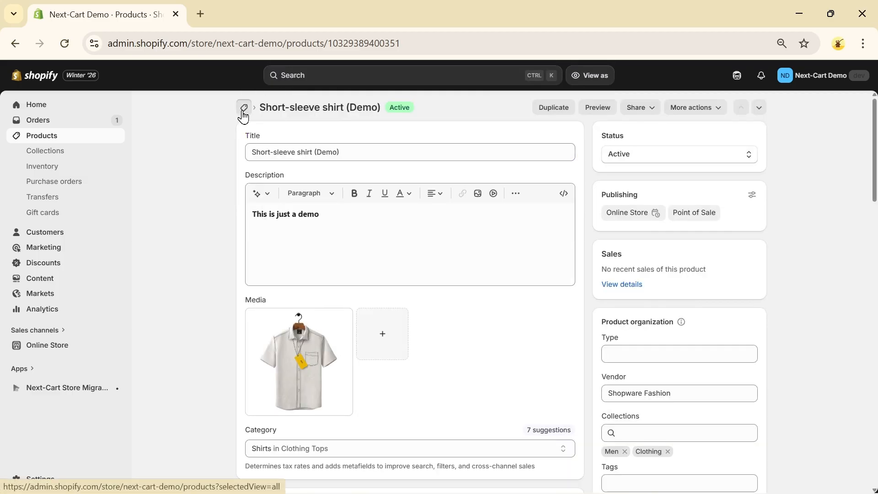
Step: Set the Variant product's Clothing section metafield to the artist entry with the vision-board image, and save the product
left_click(244, 108)
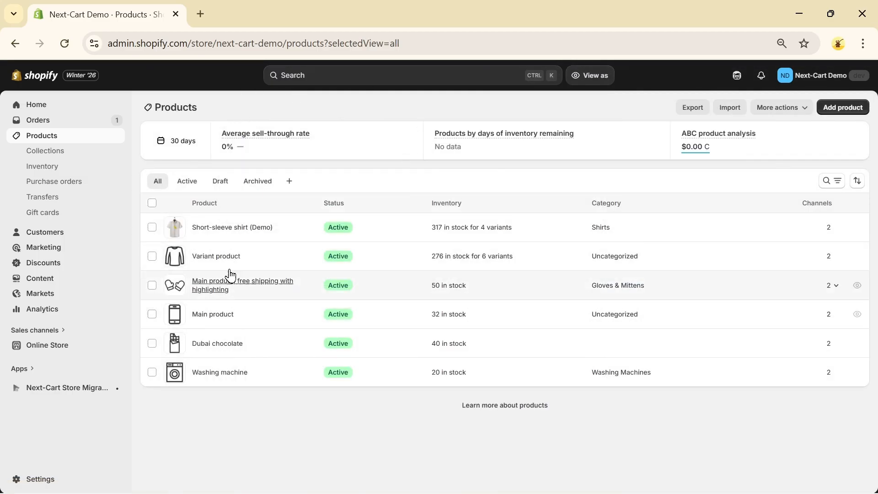
left_click(221, 260)
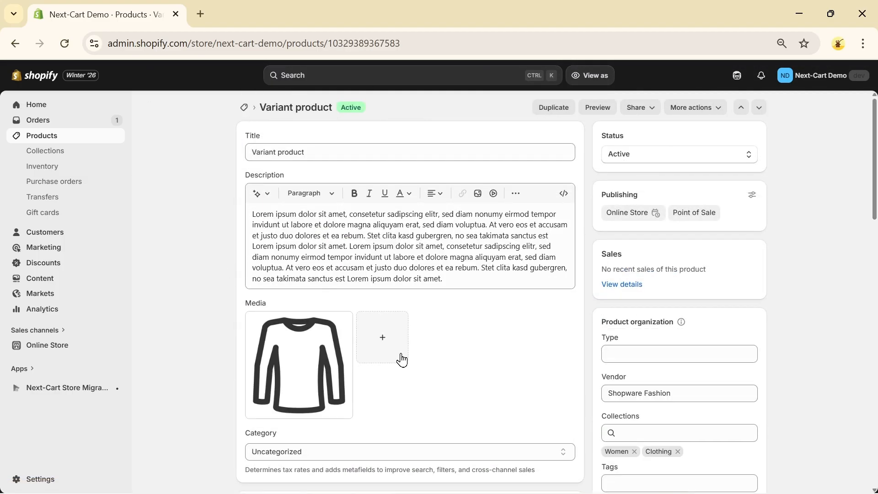
scroll(553, 249, "down", 15)
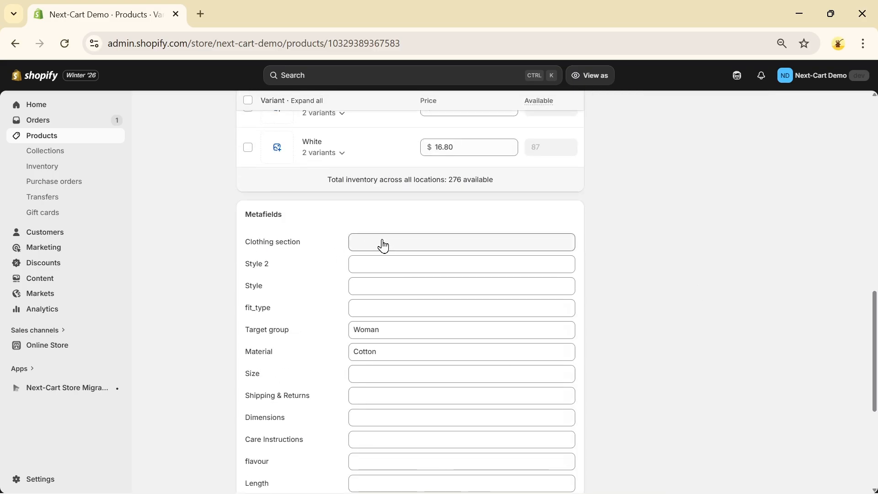
left_click(383, 246)
left_click(384, 243)
left_click(387, 308)
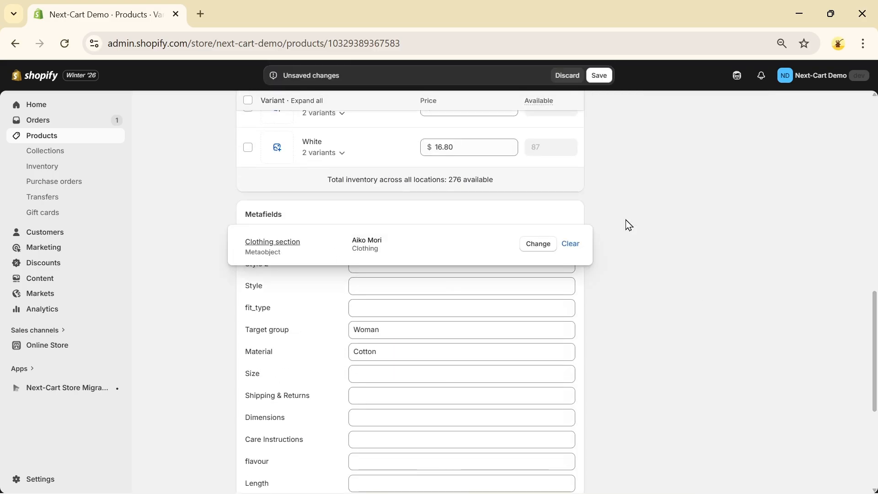
left_click(600, 76)
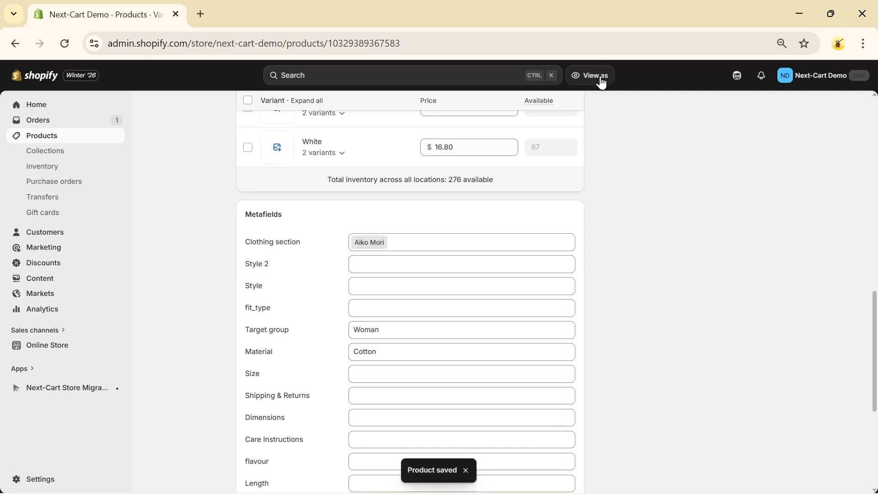
Step: Set the Clothing section metafield of "Main product, free shipping with highlighting" to the artist entry with the fashion-designer image, and save
left_click_drag(875, 352, 875, 151)
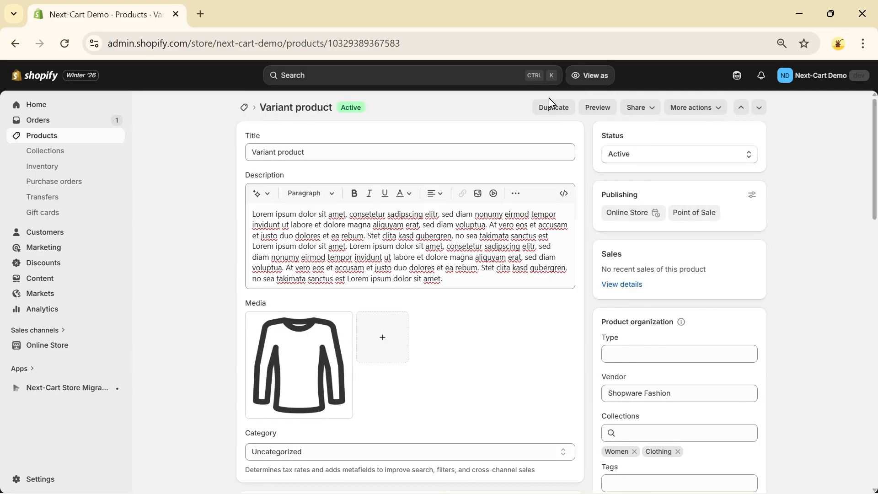
left_click(243, 108)
left_click(221, 287)
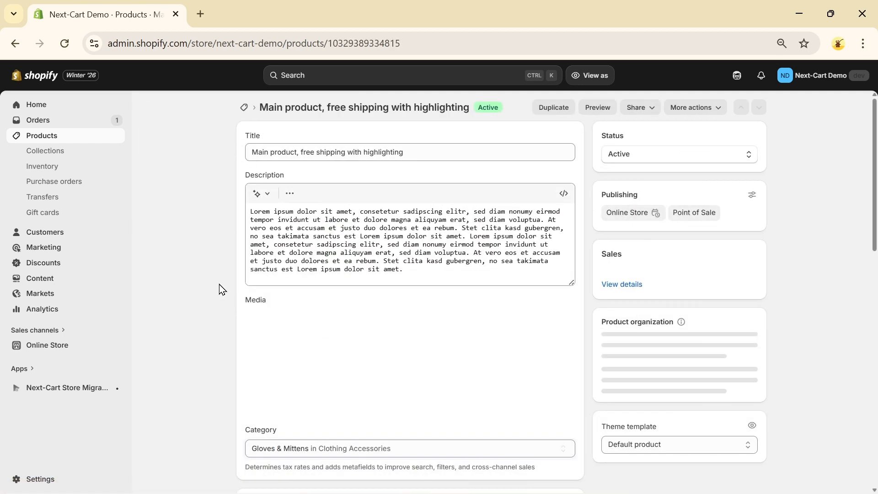
left_click_drag(873, 183, 847, 386)
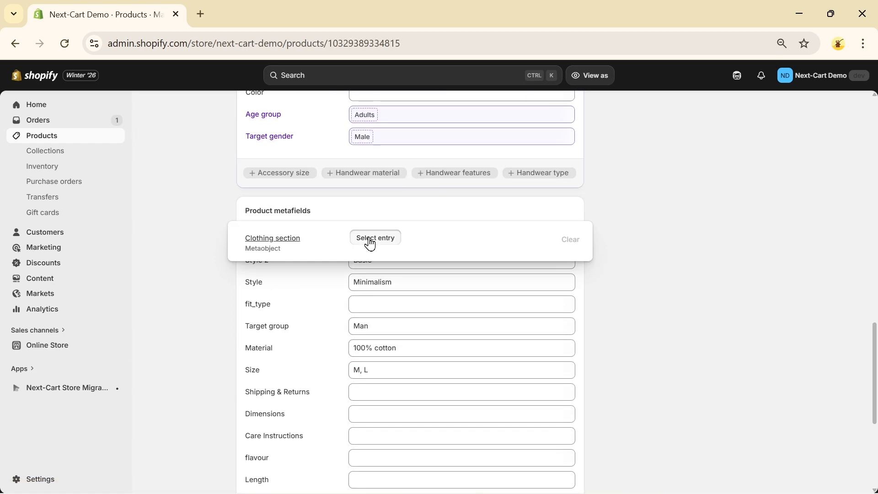
left_click(372, 238)
left_click(388, 325)
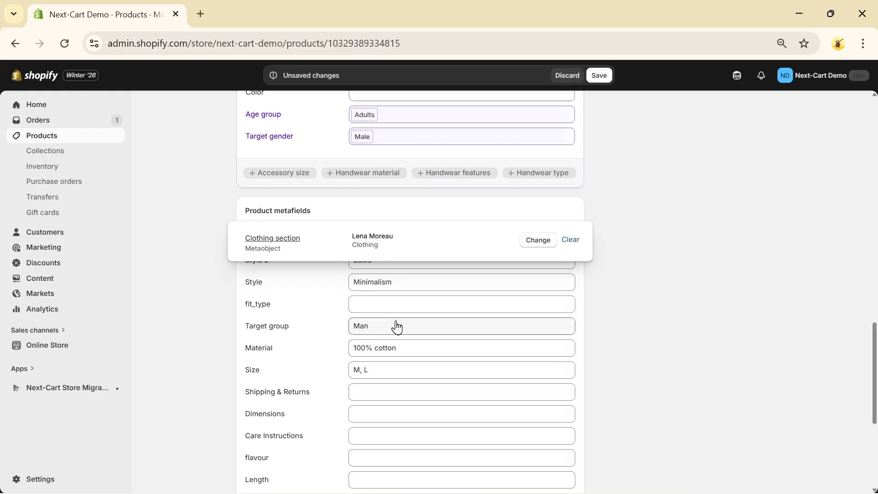
left_click(597, 79)
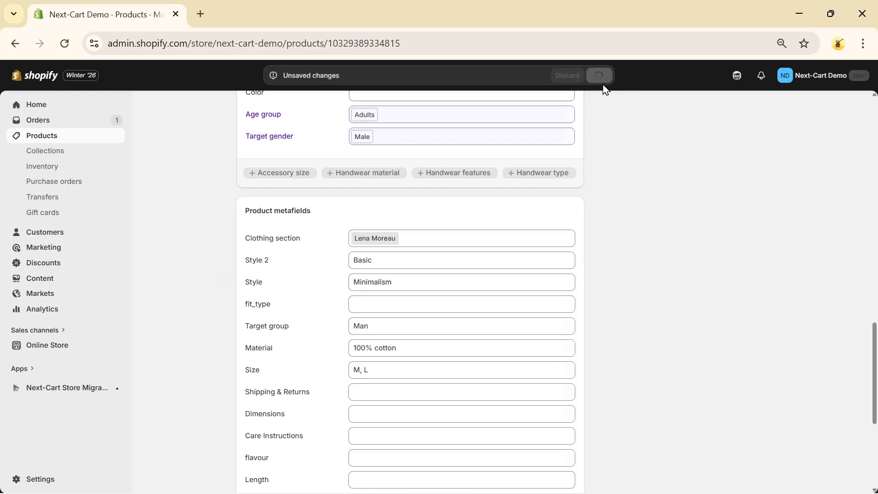
Step: Preview the "Main product, free shipping with highlighting" page in the storefront and look through its layout
left_click_drag(875, 359, 875, 112)
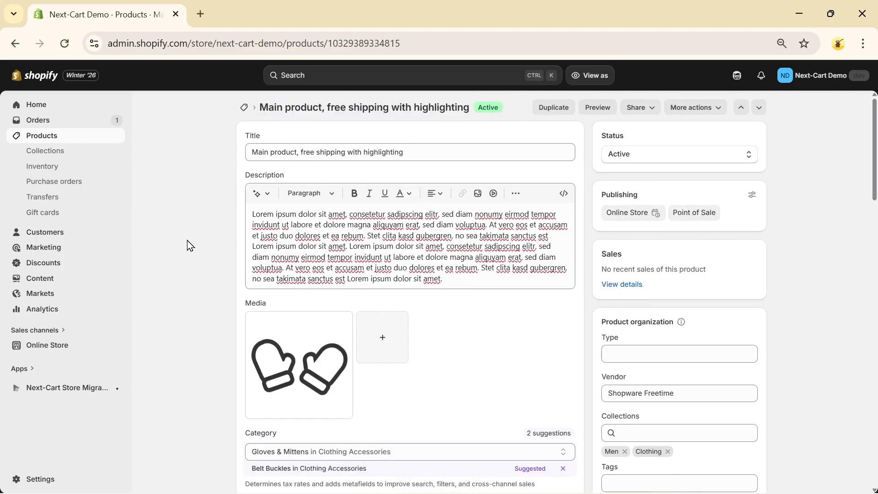
left_click(603, 109)
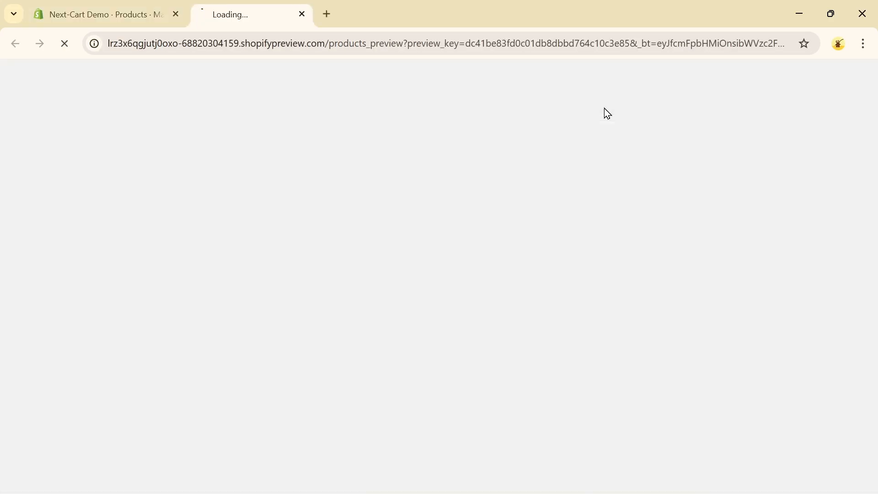
scroll(613, 197, "down", 15)
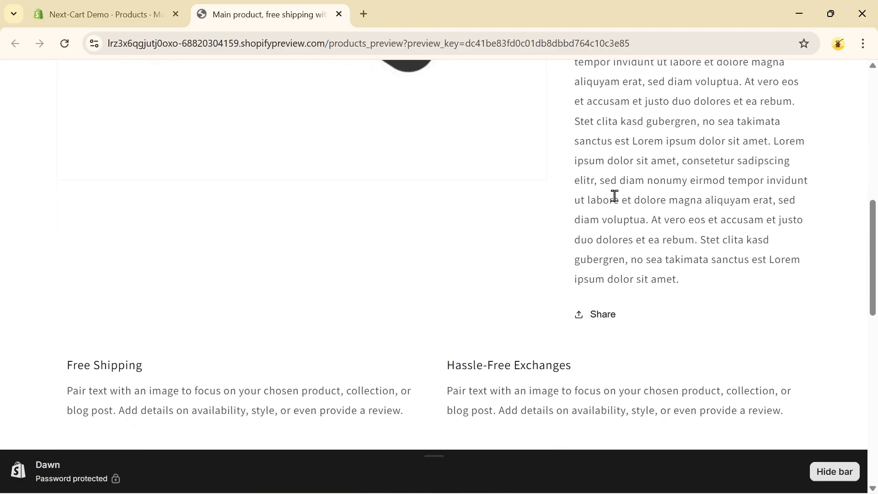
scroll(614, 195, "up", 5)
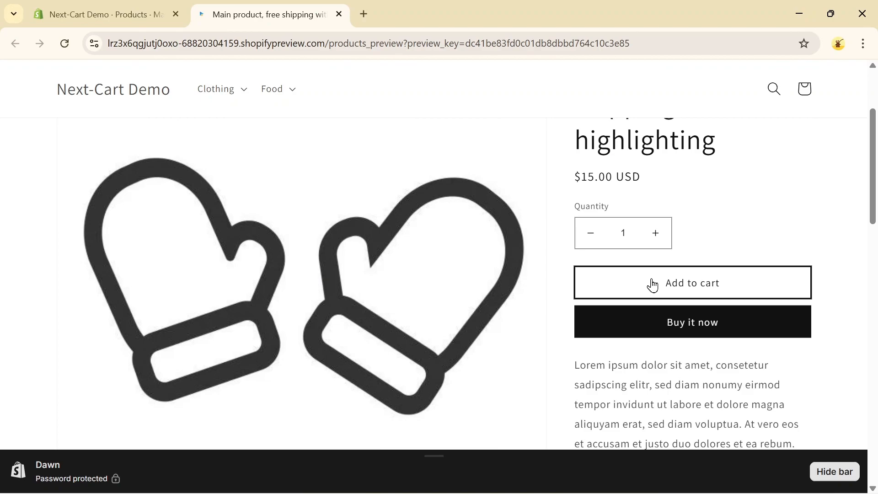
Step: Return to the store admin and open the Dawn theme's Default product template for editing
left_click(48, 7)
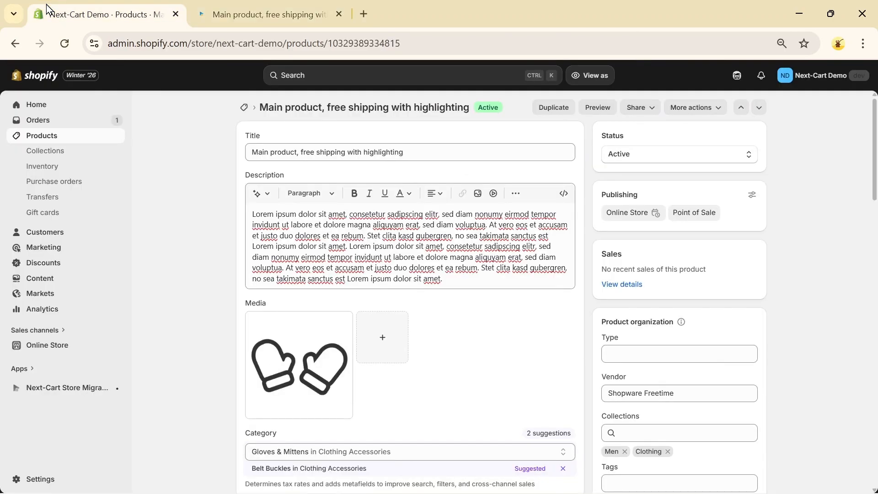
left_click(33, 346)
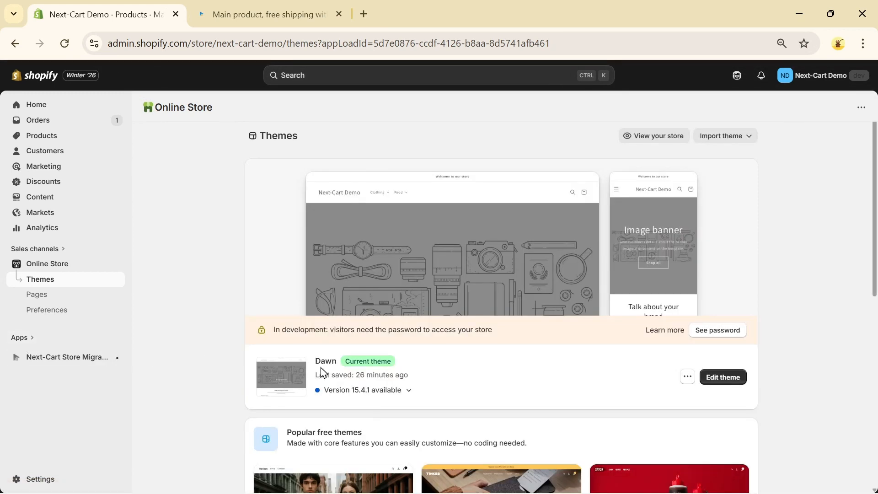
left_click(728, 380)
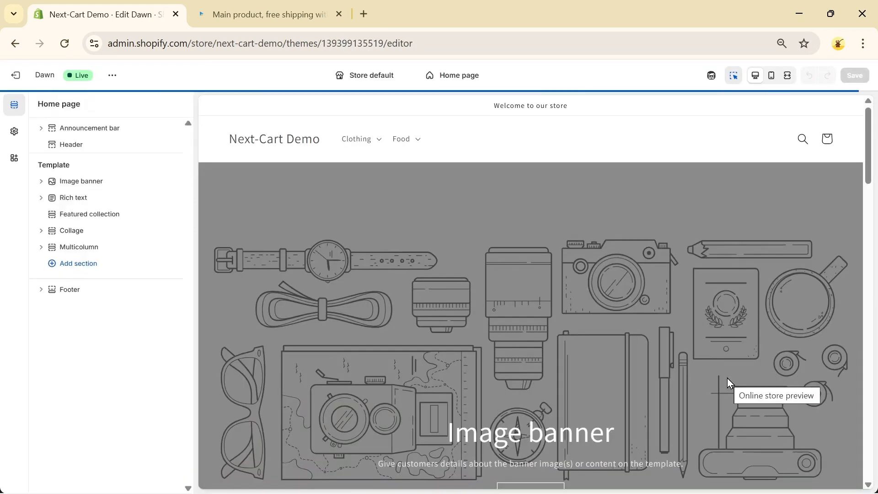
left_click(457, 76)
left_click(435, 143)
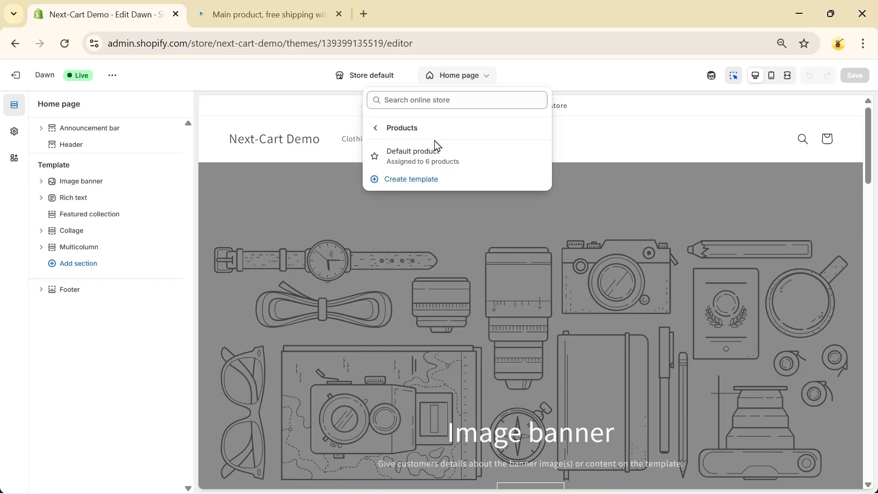
left_click(404, 157)
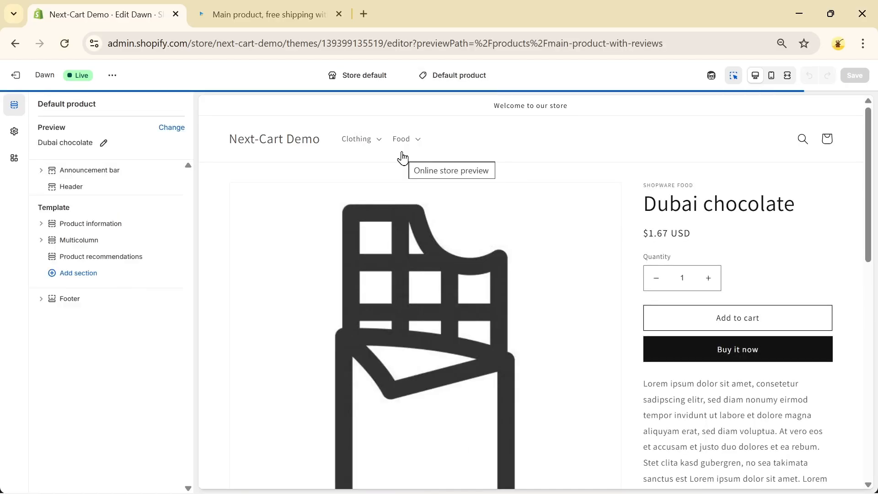
Step: Add an Image with text section to the product template and place it directly below Product information
scroll(466, 244, "down", 7)
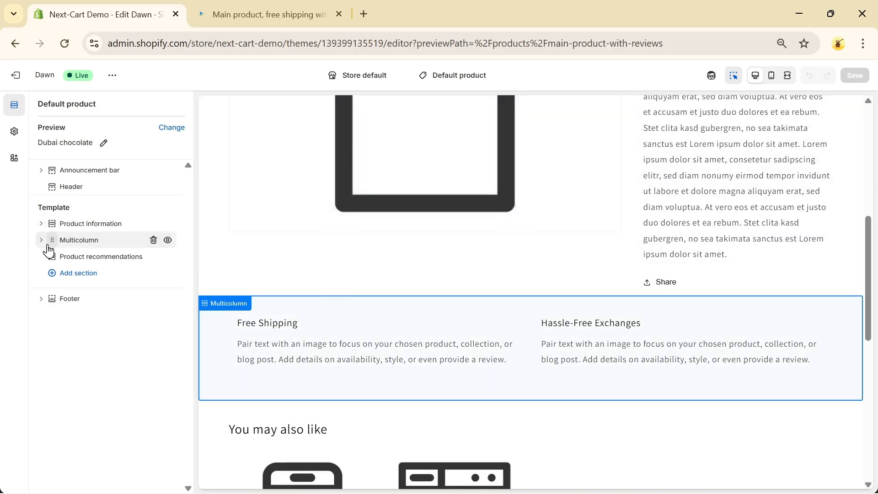
left_click(62, 276)
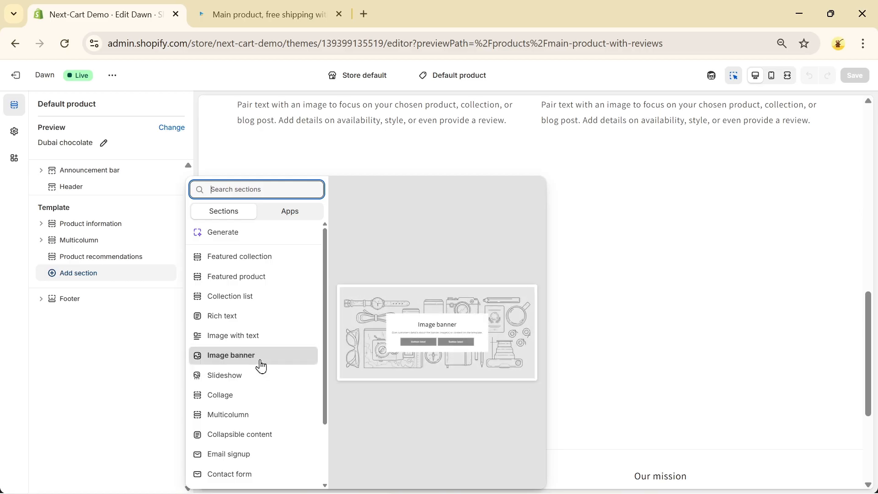
left_click(229, 336)
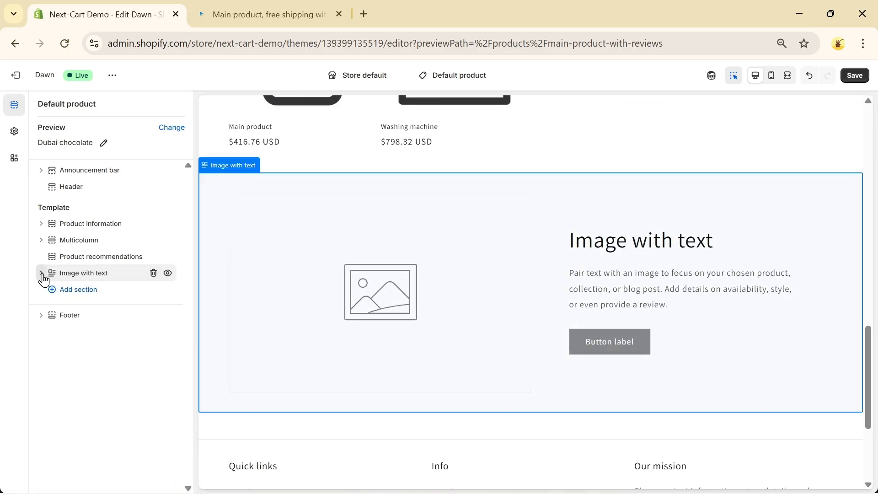
left_click_drag(52, 280, 50, 239)
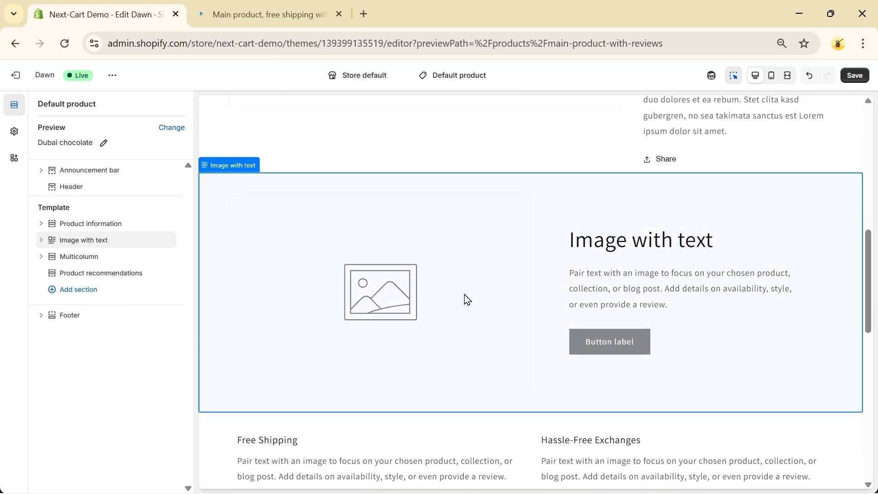
Step: Connect the Image with text section's image to the Image field of the Clothing section metafield
left_click(403, 293)
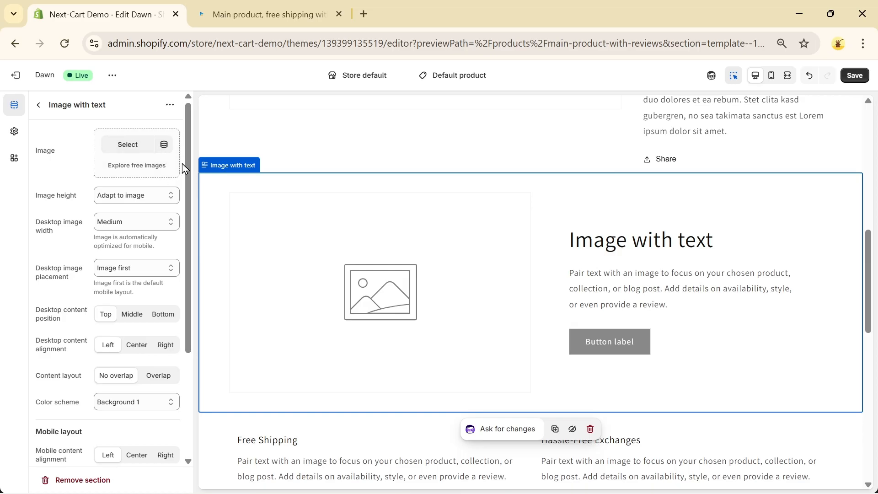
left_click(164, 147)
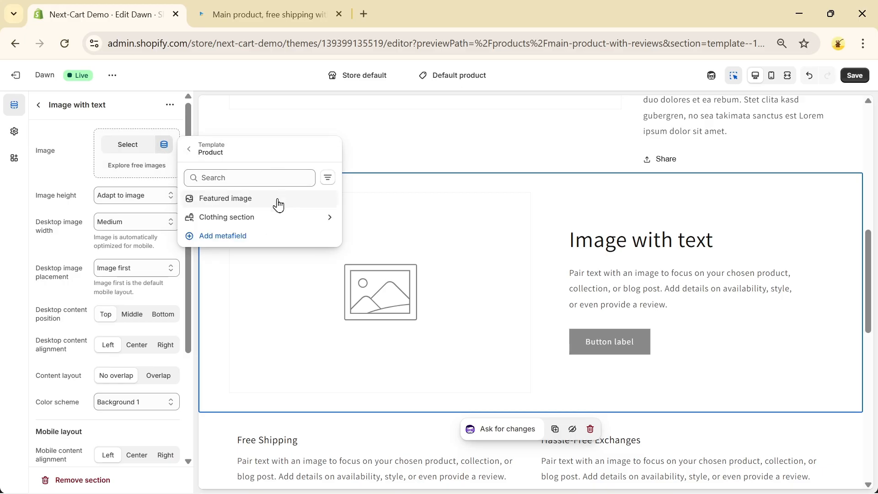
left_click(247, 226)
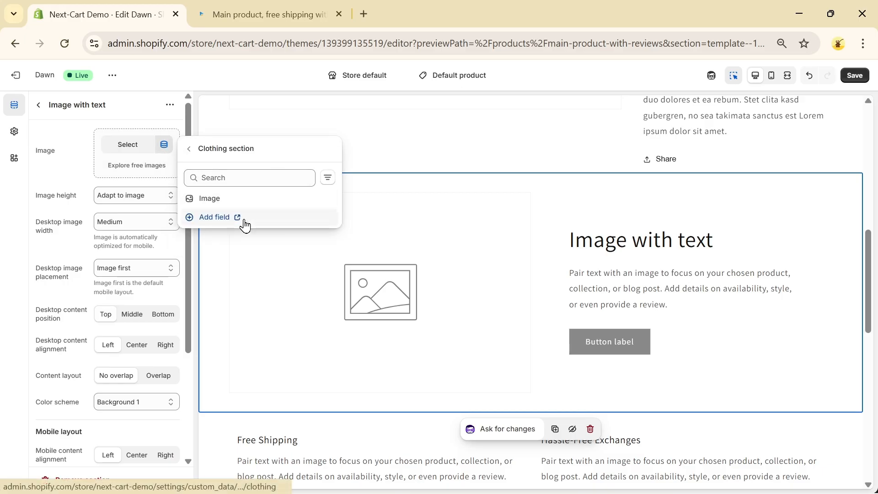
left_click(237, 200)
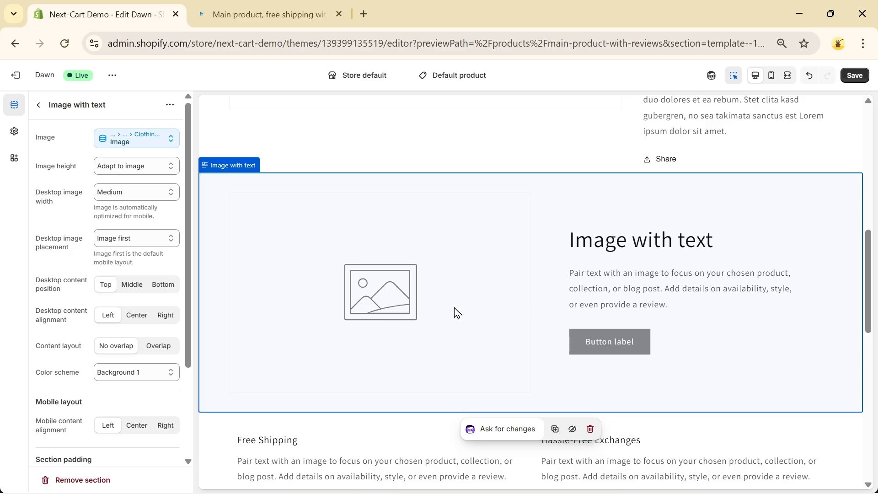
Step: Connect the section's heading to the Name field of the Clothing section metafield
left_click(679, 244)
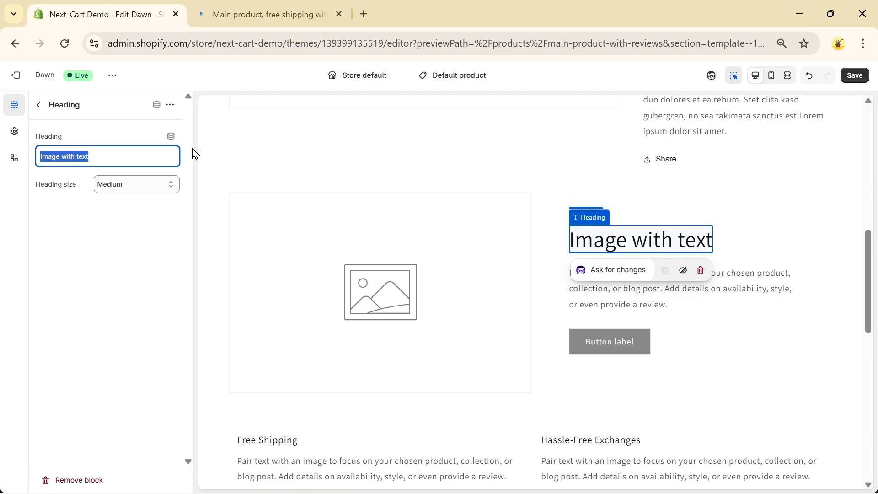
left_click(171, 136)
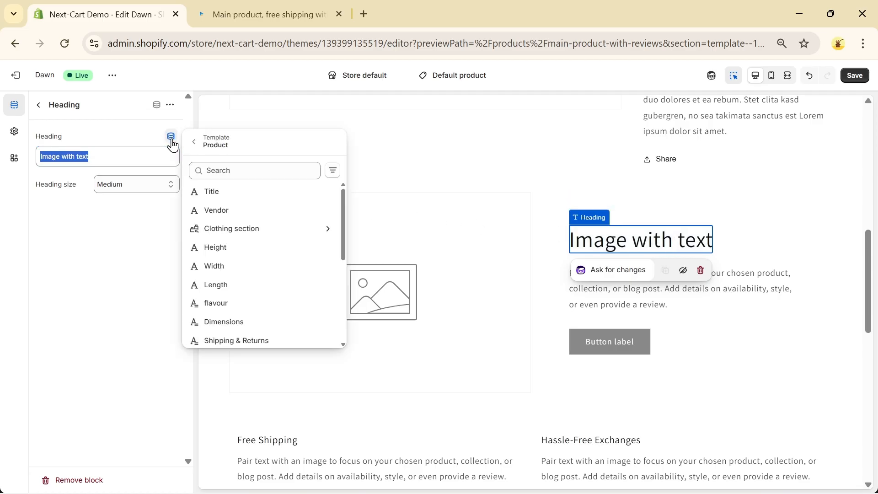
left_click(254, 234)
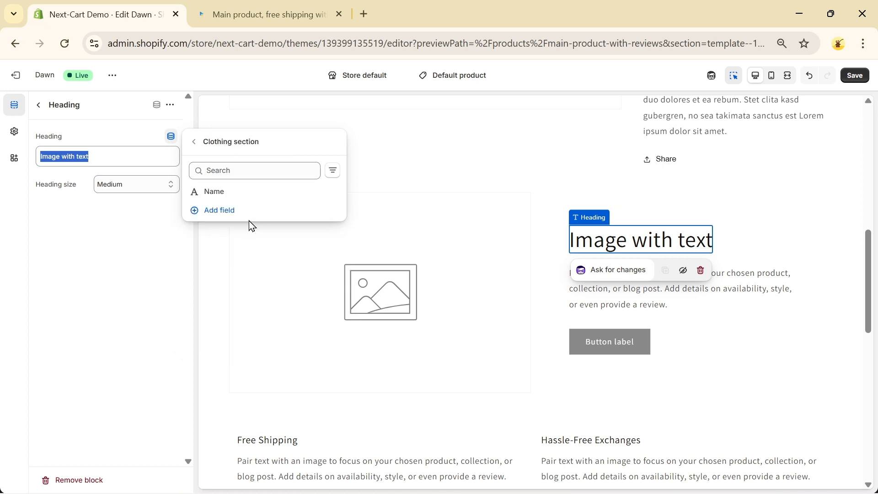
left_click(224, 196)
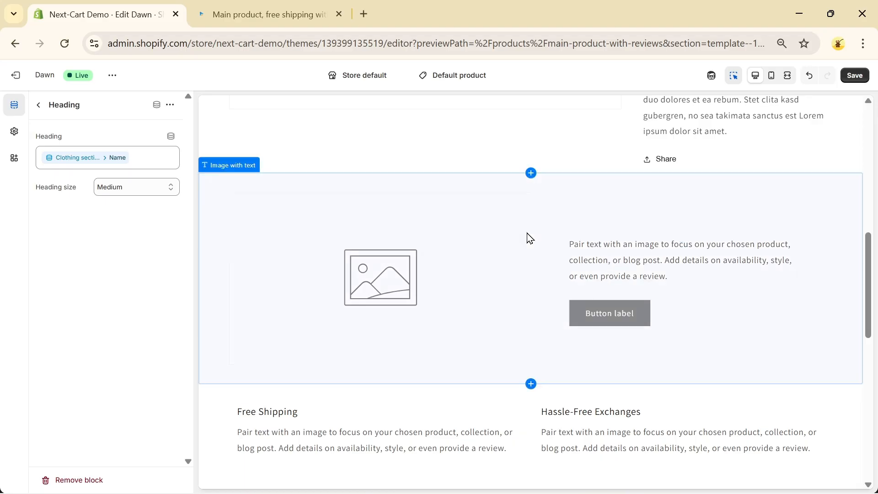
Step: Try adding the prefix "Name:" before the heading's dynamic Name source, and remove it again
left_click(43, 165)
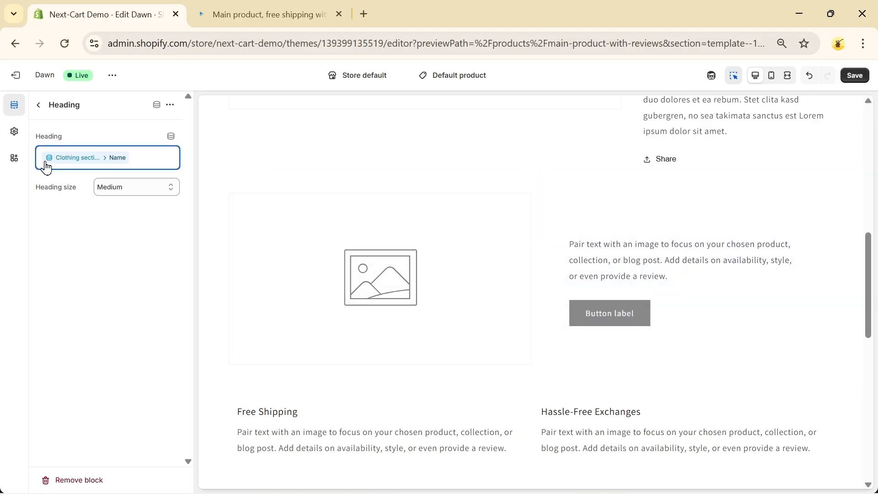
type("Name:")
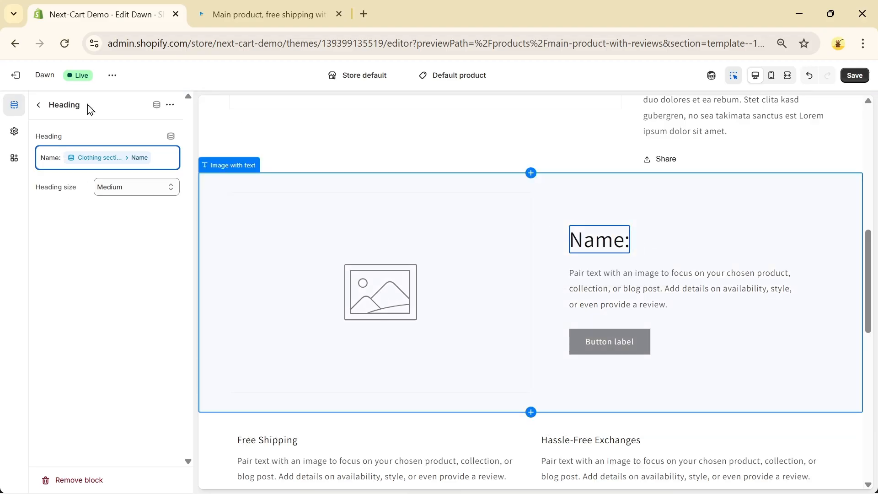
key("BackSpace")
key("BackSpace")
key("BackSpace")
key("BackSpace")
key("BackSpace")
key("BackSpace")
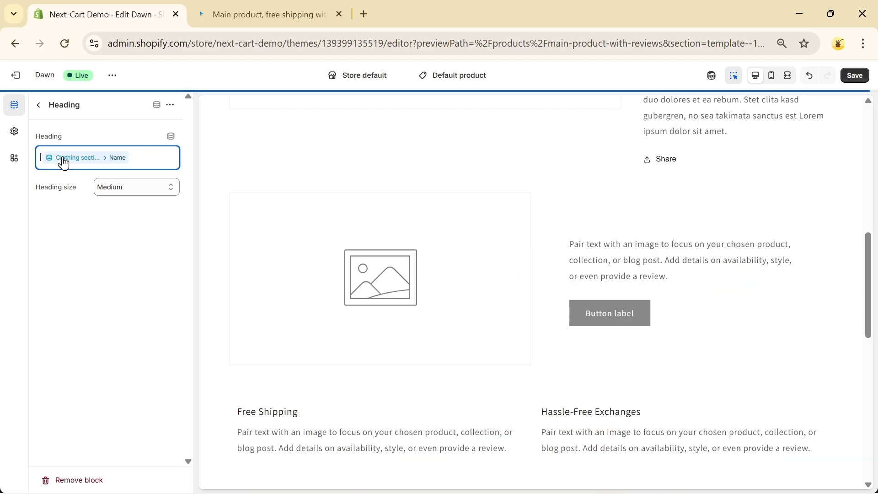
Step: Connect the text block's content to the Bio field of the Clothing section metafield
left_click(631, 264)
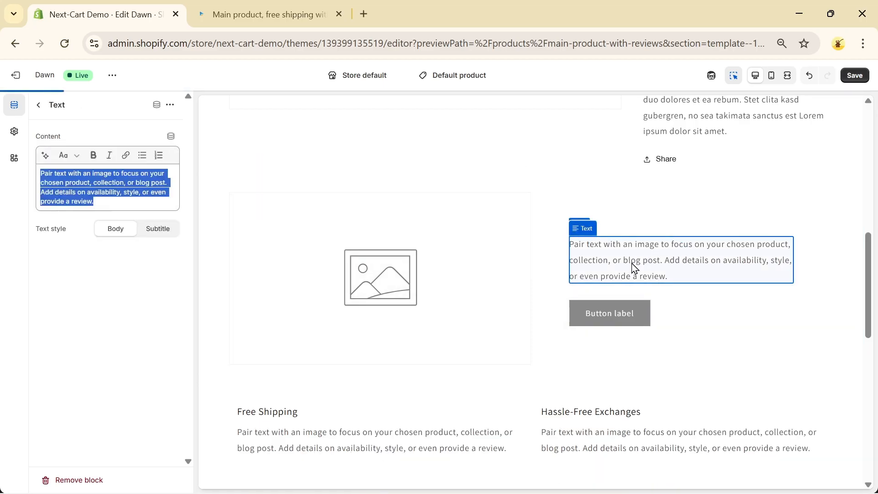
left_click(172, 138)
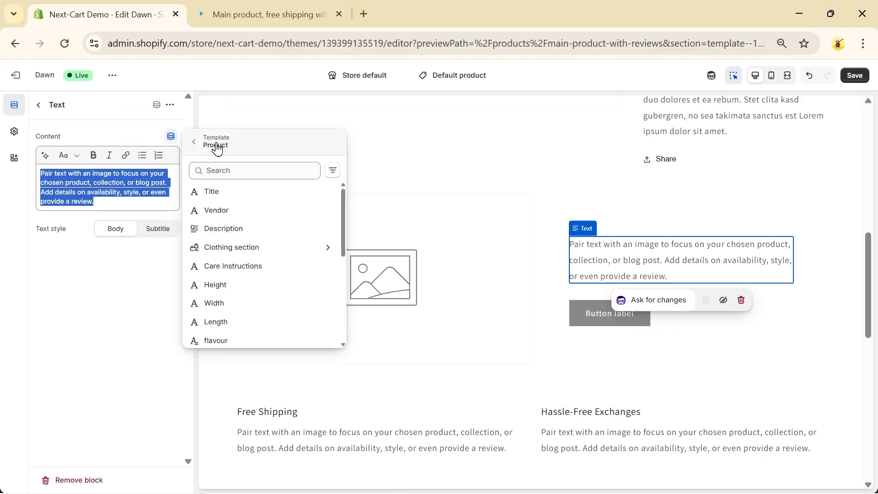
left_click(242, 253)
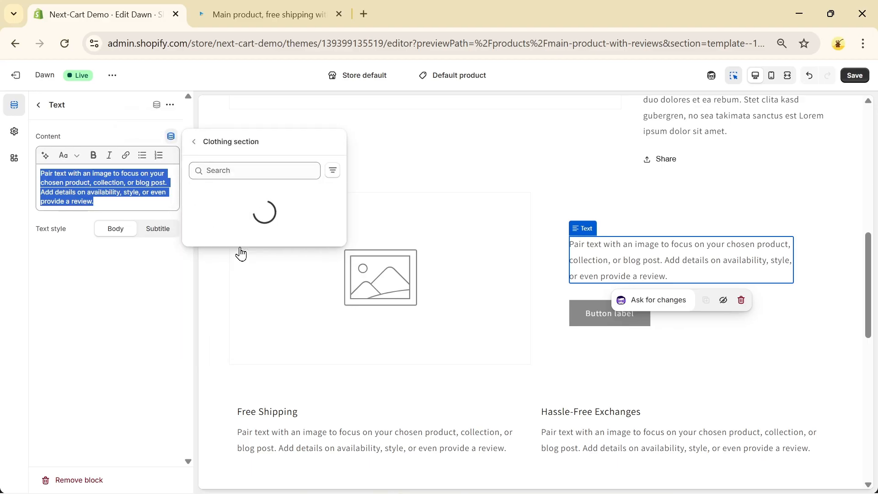
left_click(210, 200)
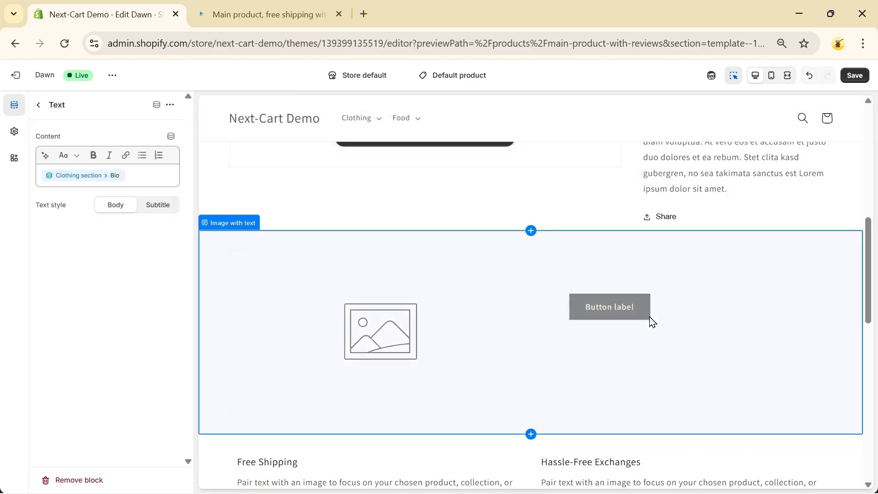
Step: Set the section's button label to "Learn more" and save the product template
left_click(606, 307)
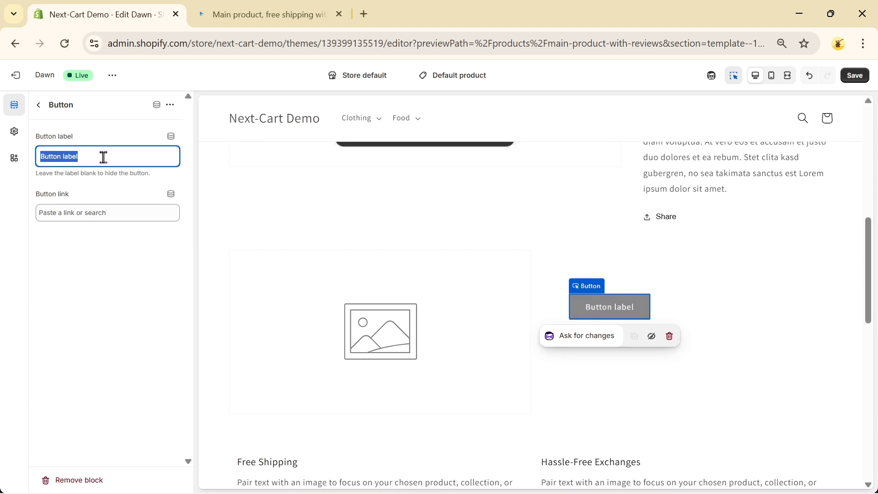
type("Learn")
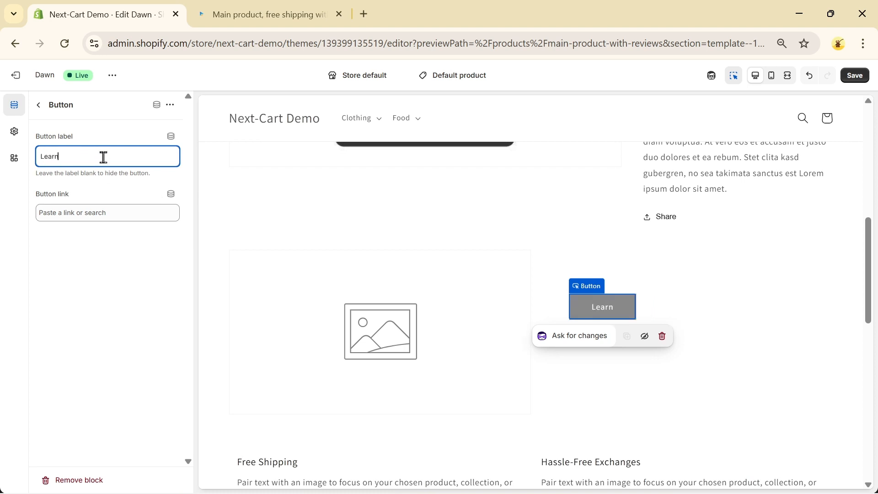
type(" more")
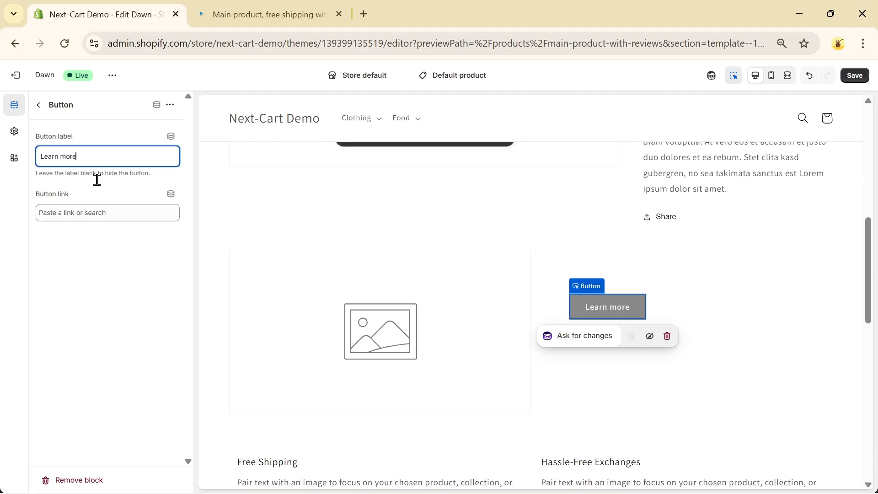
left_click(60, 213)
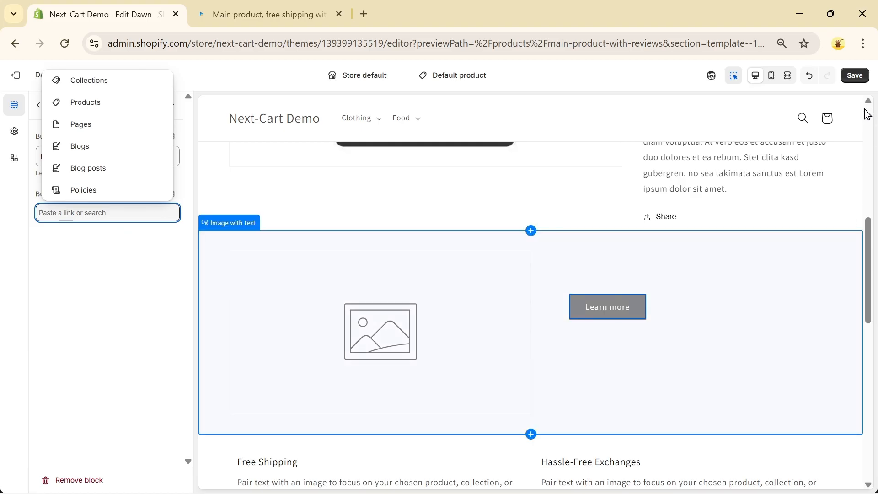
left_click(857, 82)
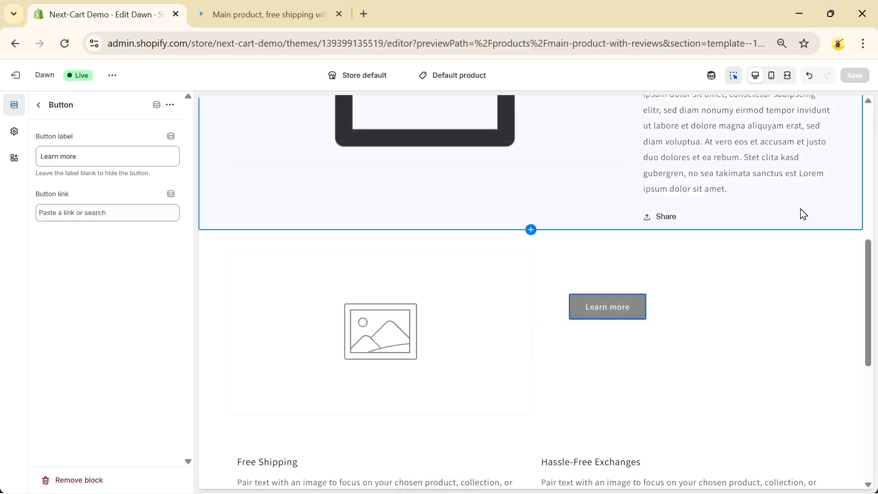
Step: Reload the storefront preview of "Main product, free shipping with highlighting" and examine its artist section's image, heading, bio and button
left_click(240, 16)
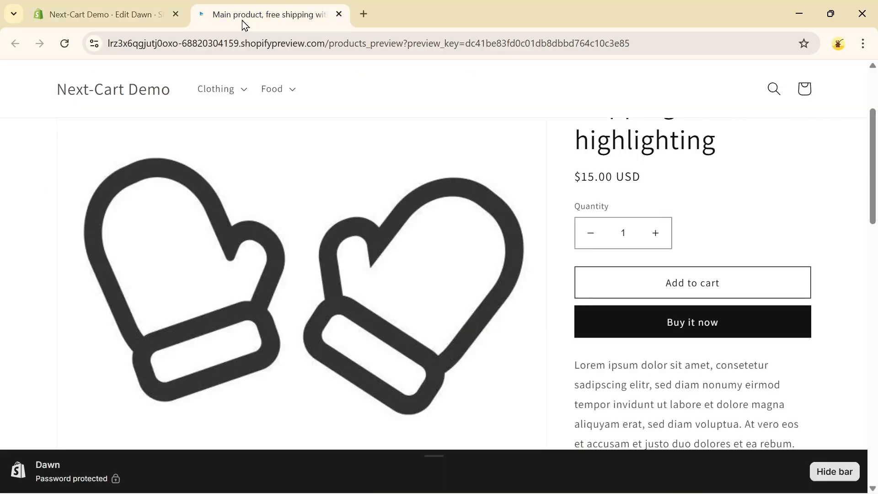
left_click(66, 44)
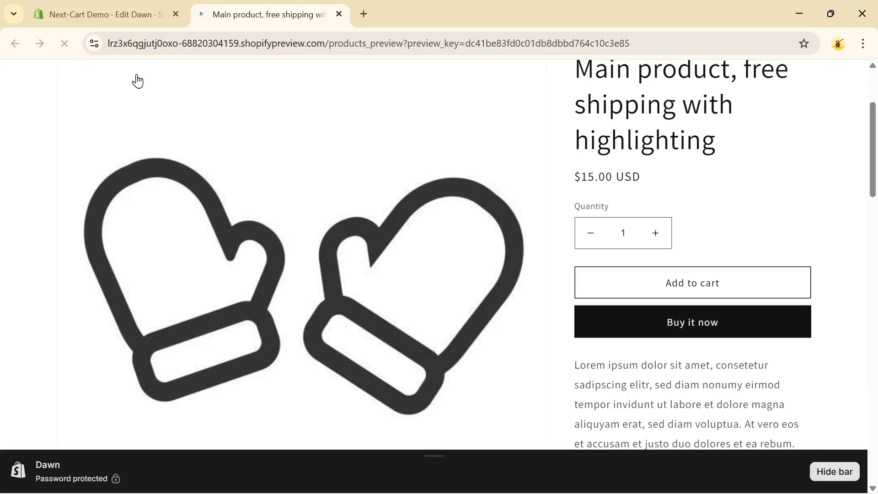
scroll(620, 320, "down", 15)
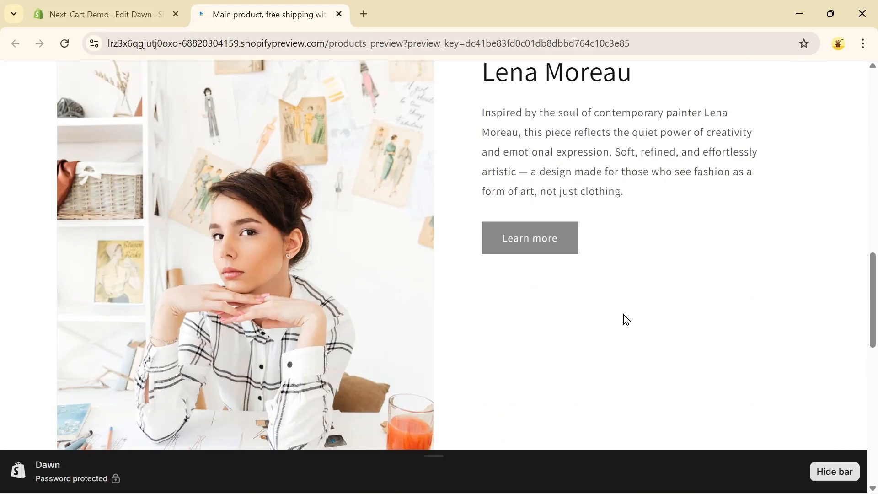
scroll(532, 231, "up", 1)
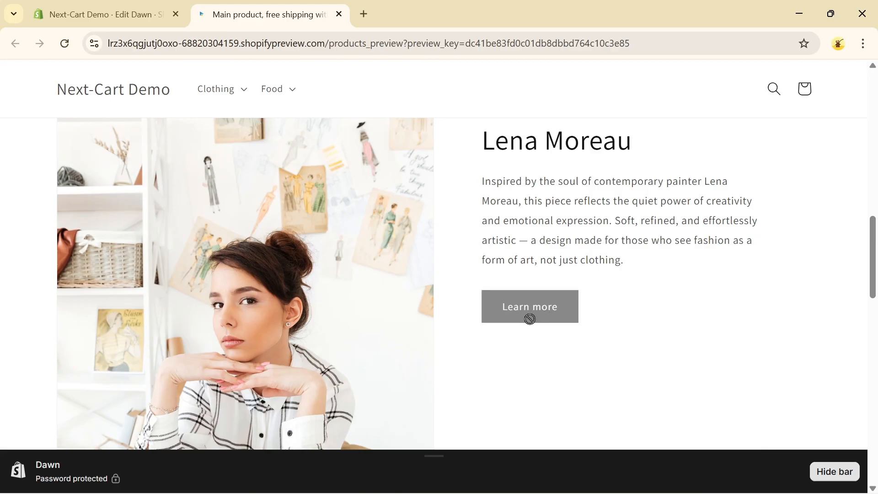
Step: Open Short-sleeve shirt (Demo) from the recommended products in the storefront preview and examine its artist section
scroll(531, 316, "down", 14)
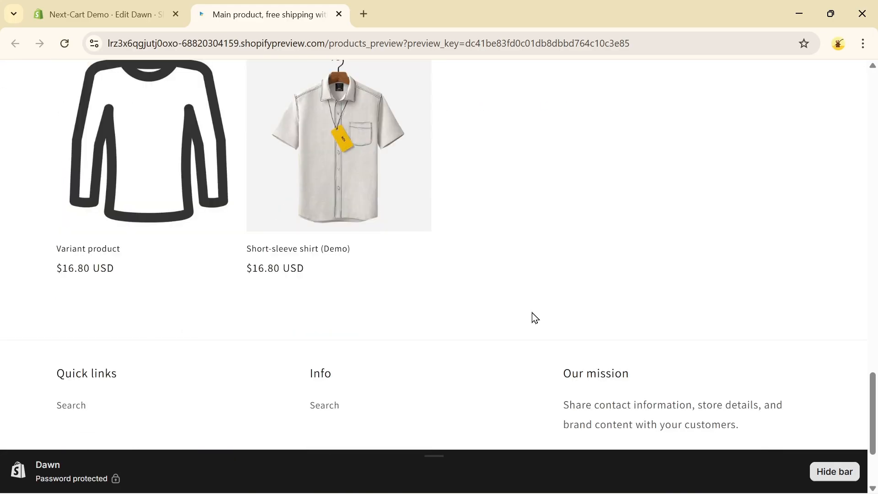
scroll(531, 316, "up", 1)
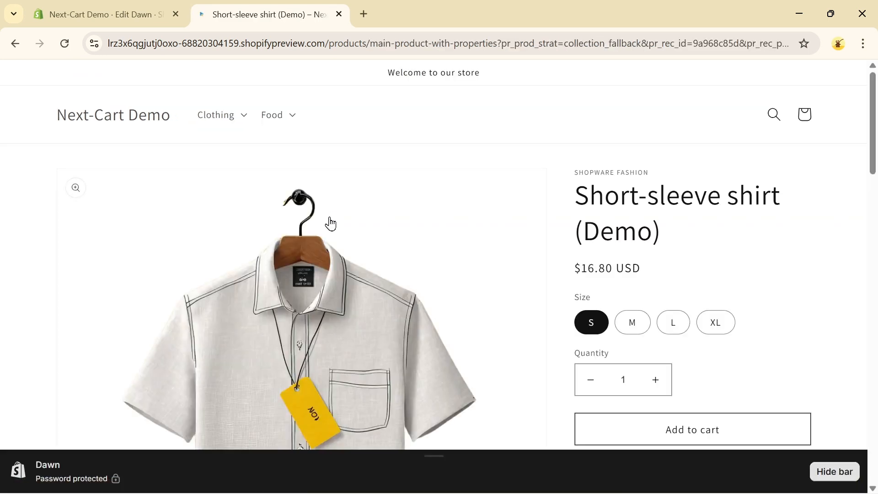
scroll(338, 235, "down", 10)
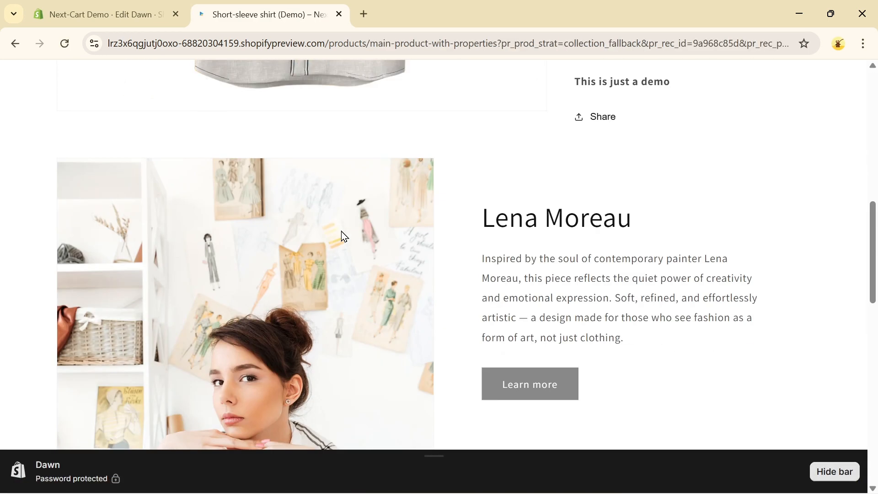
scroll(364, 251, "down", 5)
scroll(485, 265, "up", 5)
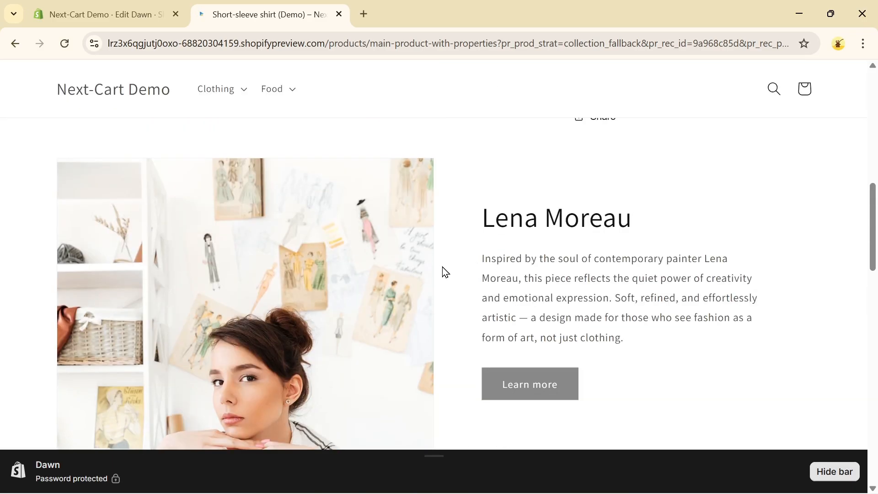
Step: Leave the theme editor, open the Short-sleeve shirt (Demo) product in the Shopify admin, and check its Clothing section metafield
left_click(107, 15)
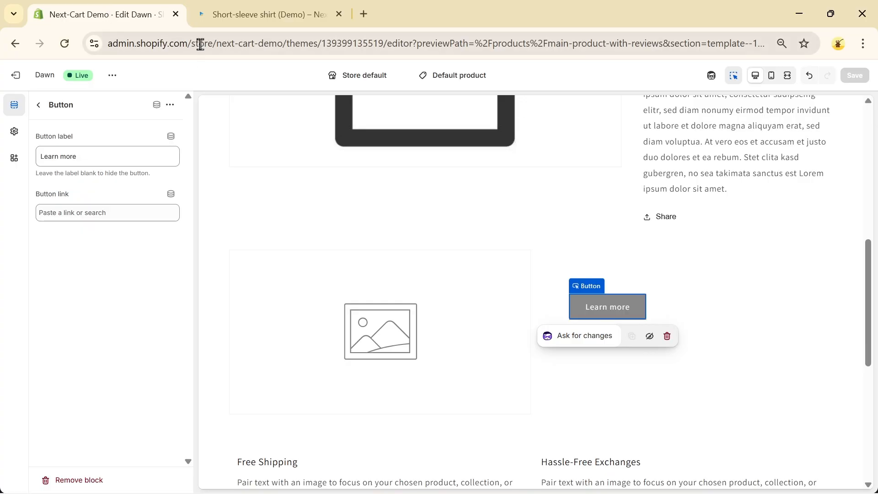
left_click(13, 77)
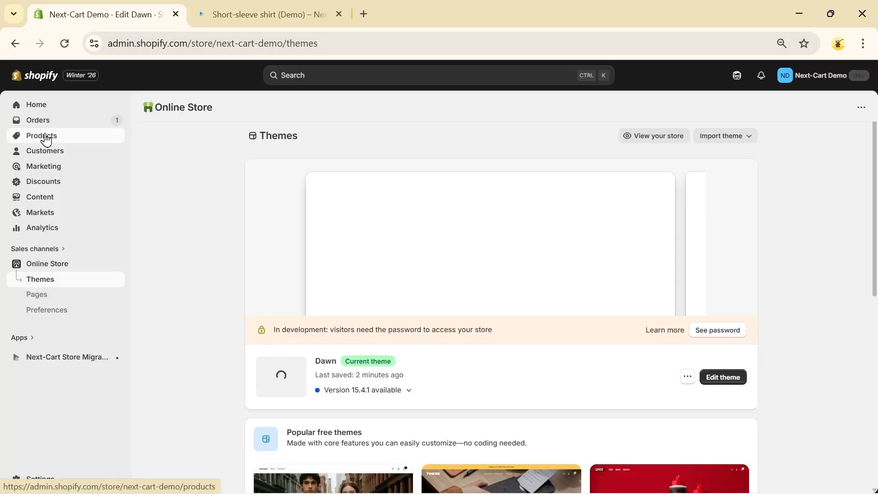
left_click(46, 136)
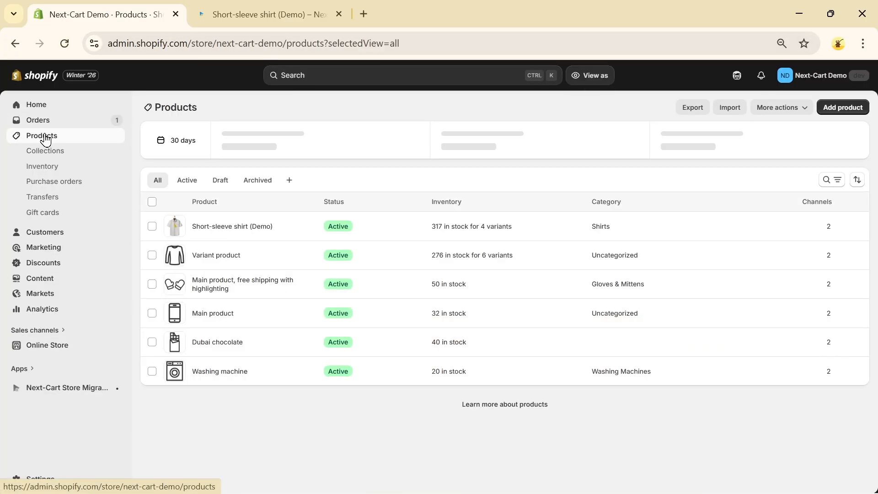
left_click(223, 231)
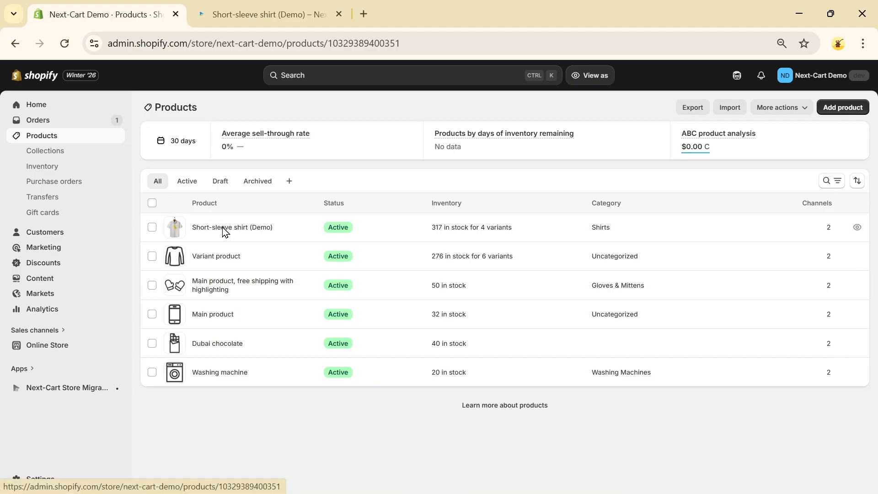
scroll(372, 291, "down", 7)
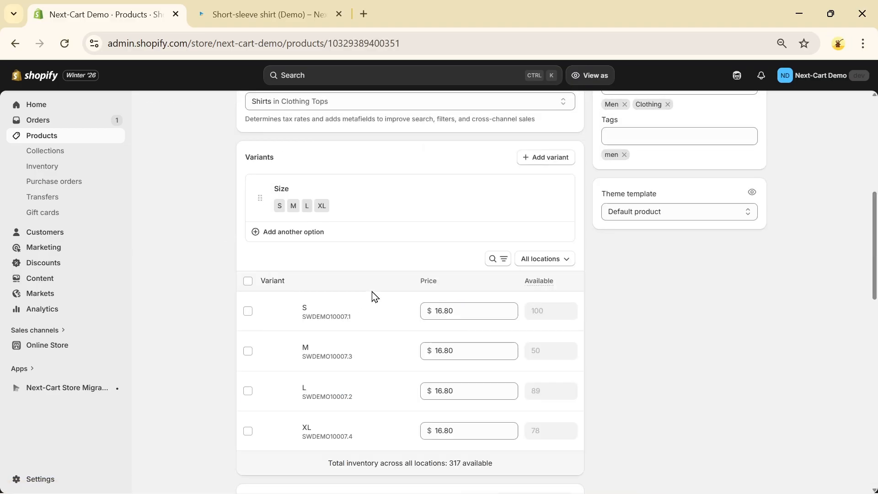
scroll(372, 295, "down", 12)
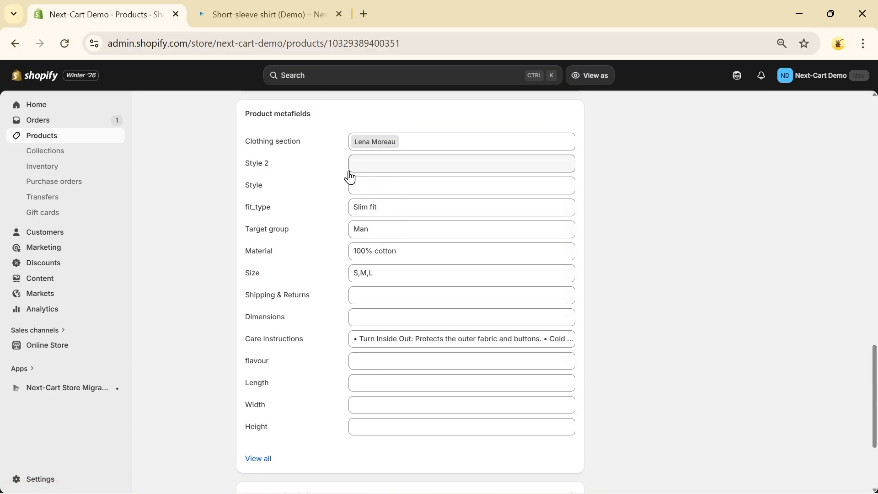
Step: Return to the storefront preview, open Variant product from the recommendations, and examine its artist section at 75% zoom
left_click(262, 4)
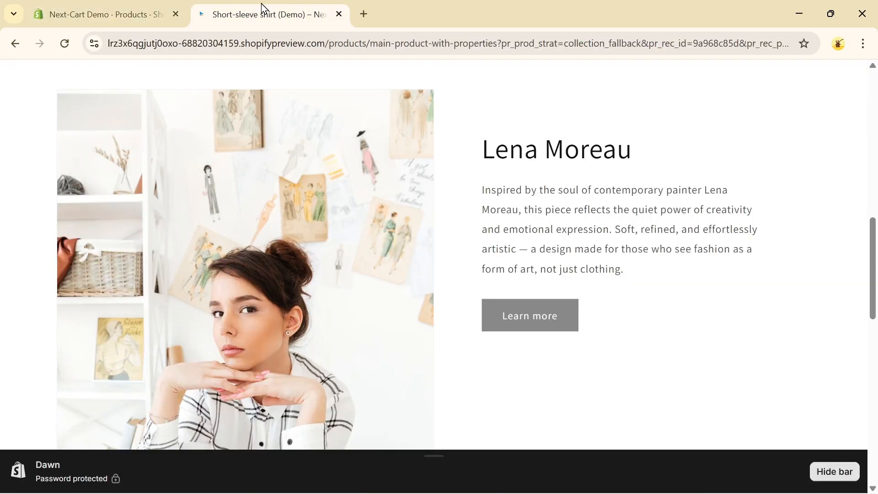
scroll(613, 185, "down", 15)
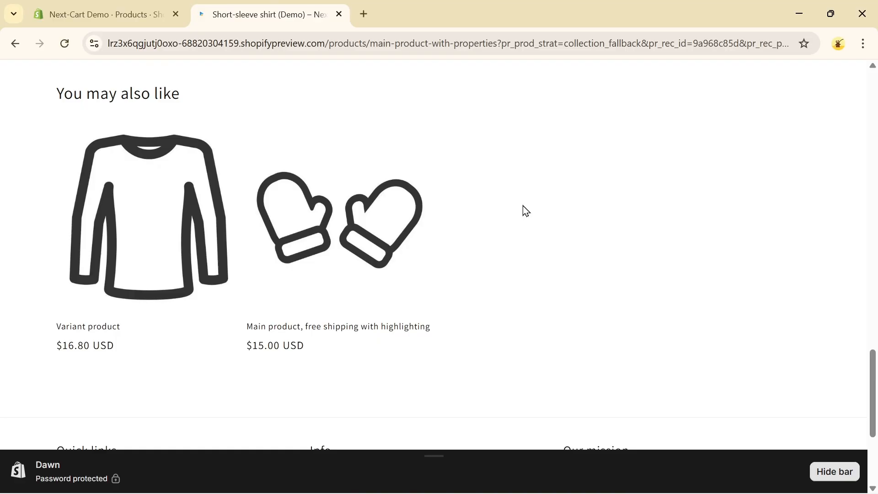
left_click(137, 241)
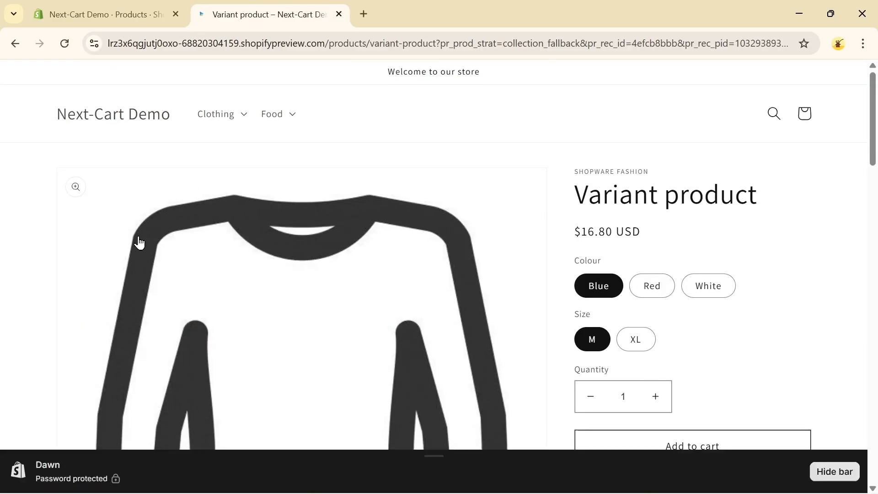
scroll(138, 243, "down", 15)
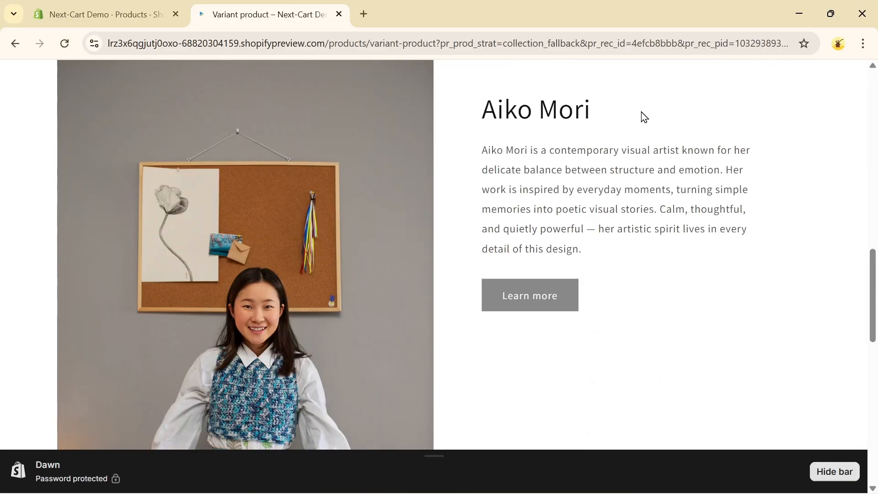
key("ctrl+minus")
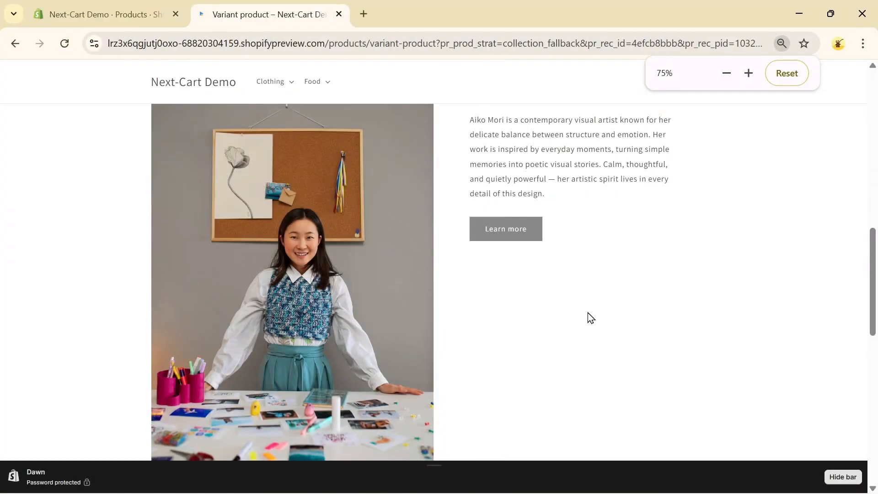